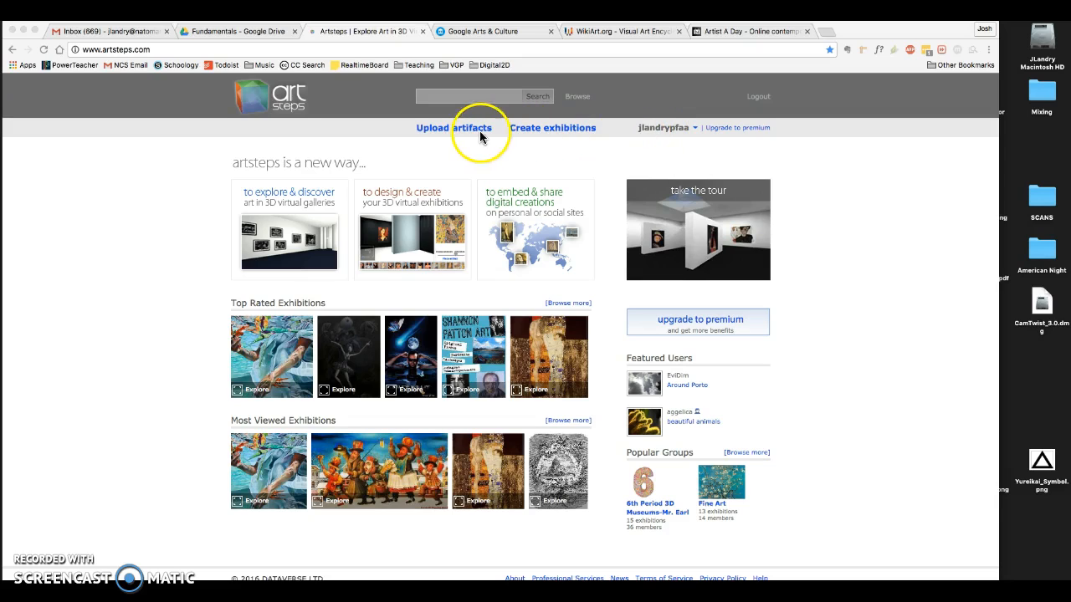
Open the Permanent collection exhibition for editing and proceed to adding its first room.
left_click(453, 132)
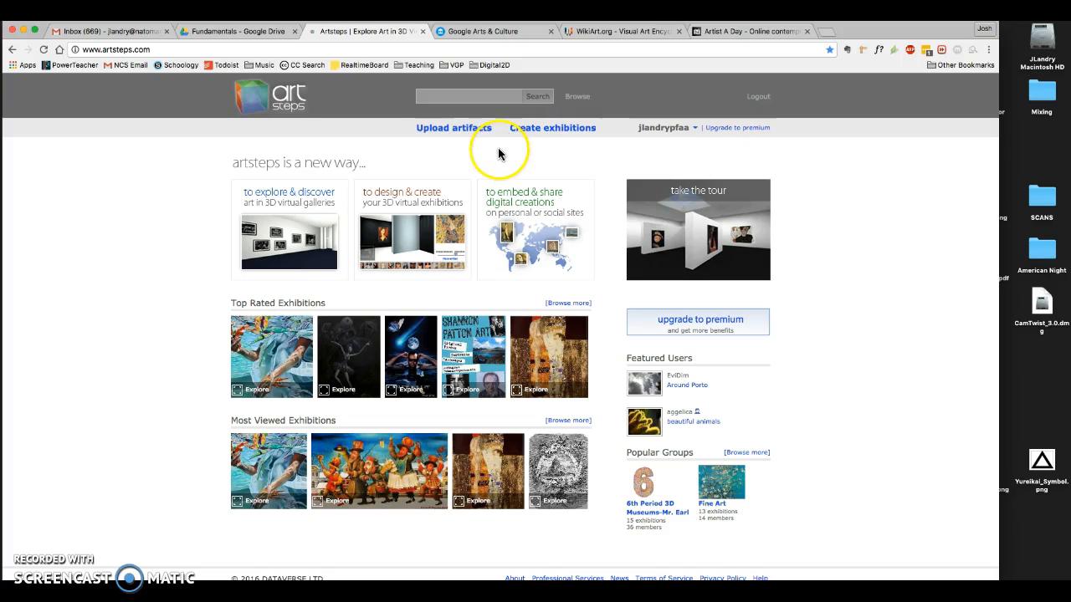
left_click(536, 131)
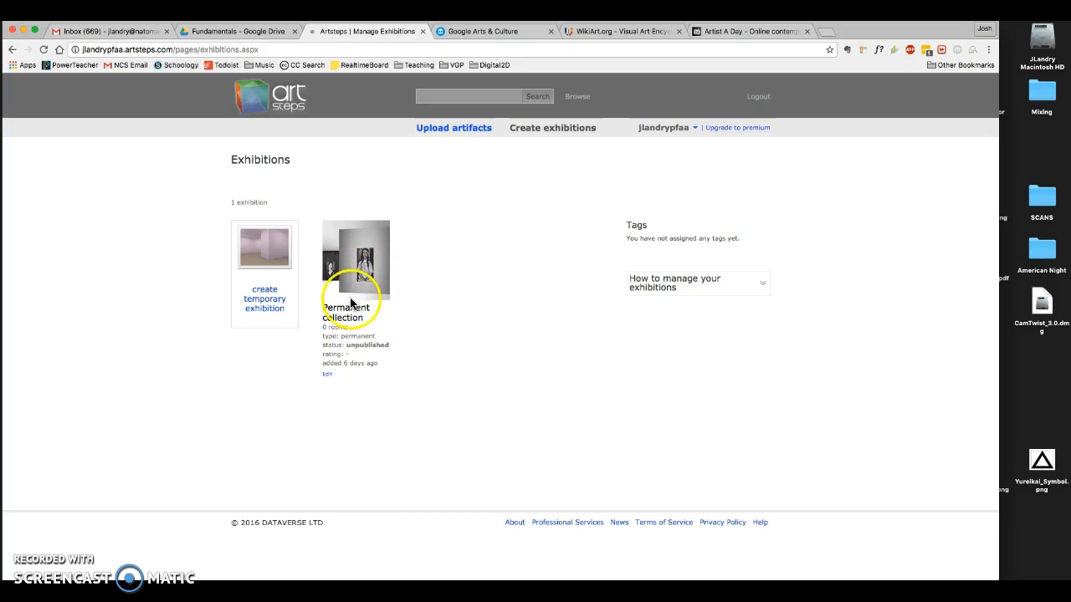
mouse_move(327, 329)
left_mouse_down()
mouse_move(341, 329)
mouse_move(329, 328)
left_mouse_up()
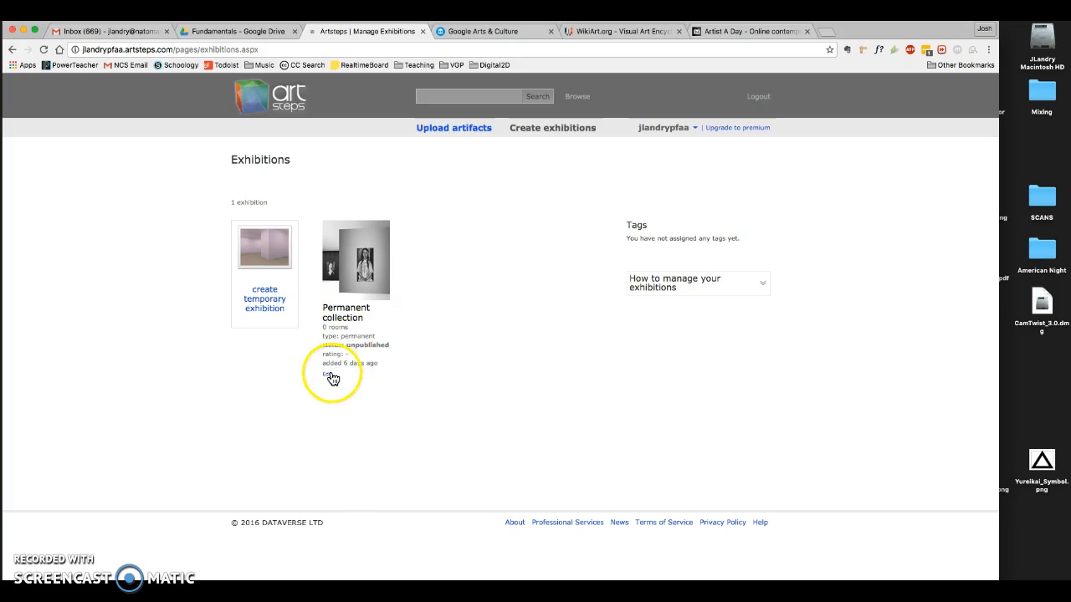
left_click(329, 377)
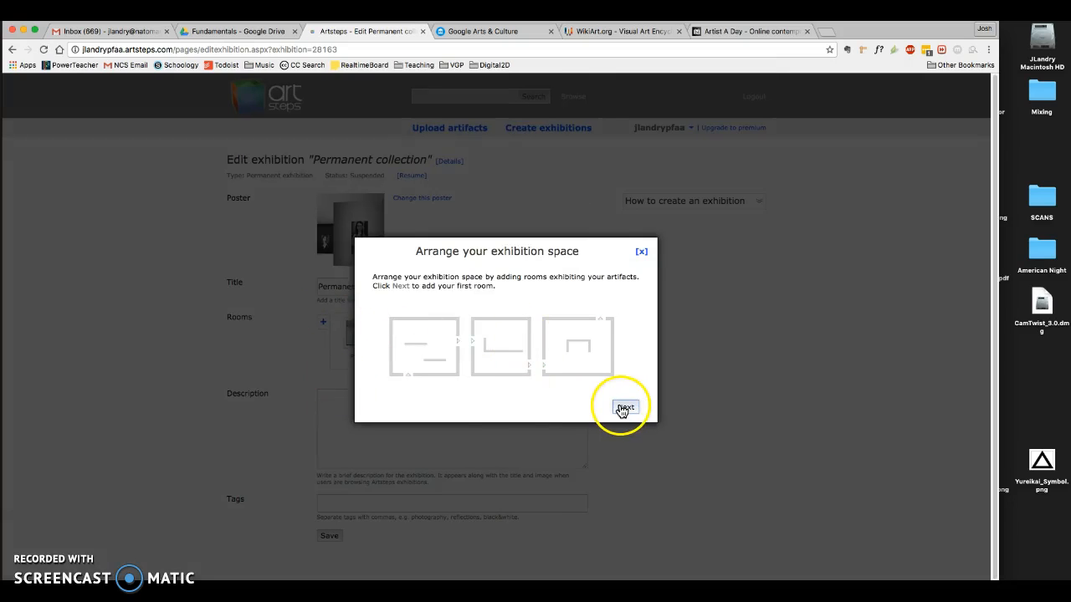
left_click(622, 409)
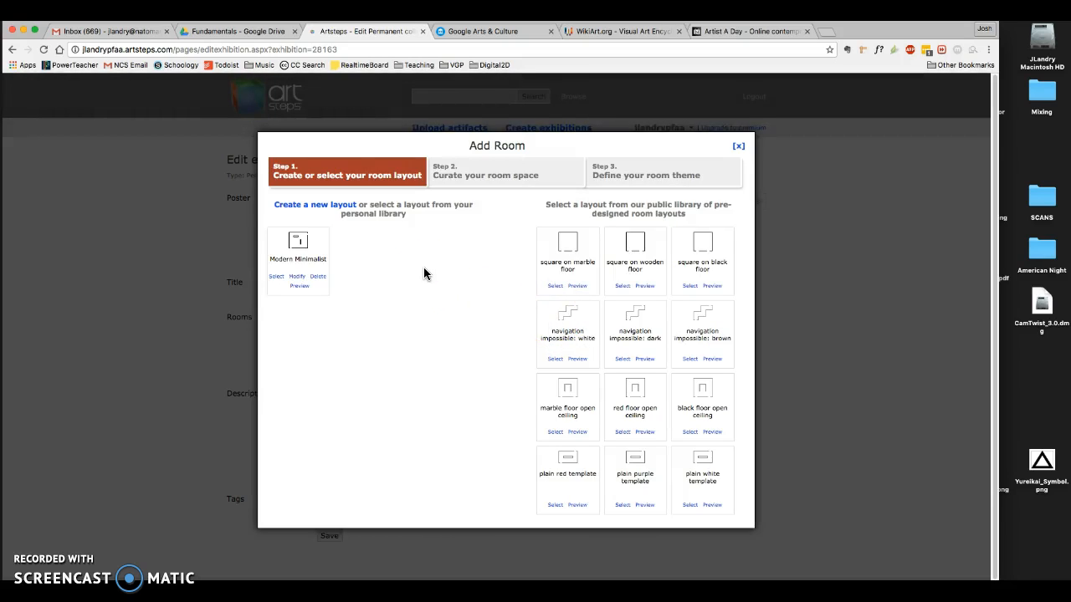
Delete the Modern Minimalist layout from the personal library and confirm the deletion.
left_click(317, 277)
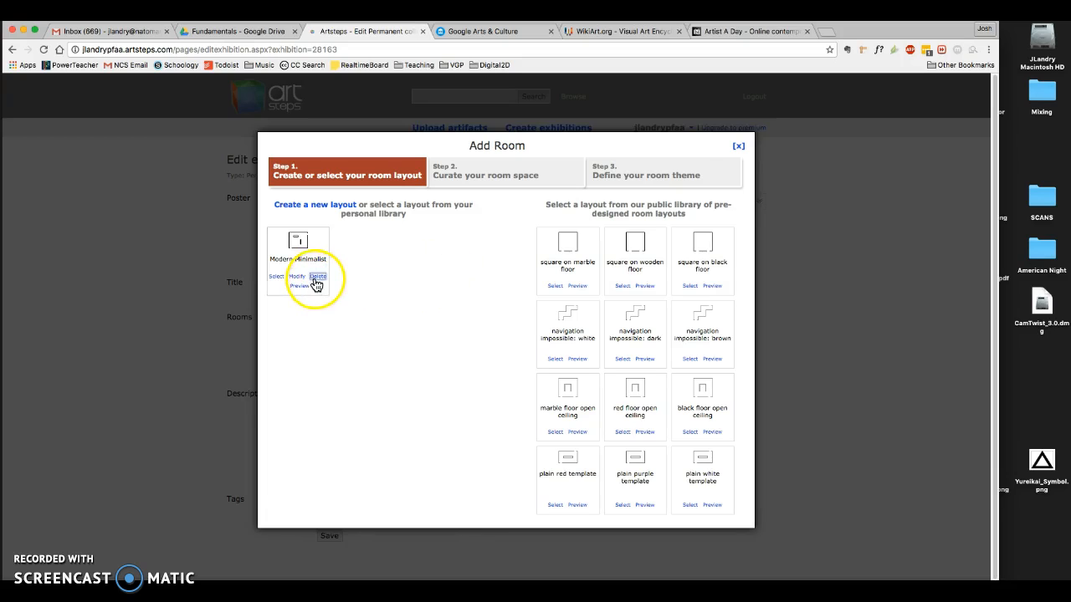
left_click(615, 82)
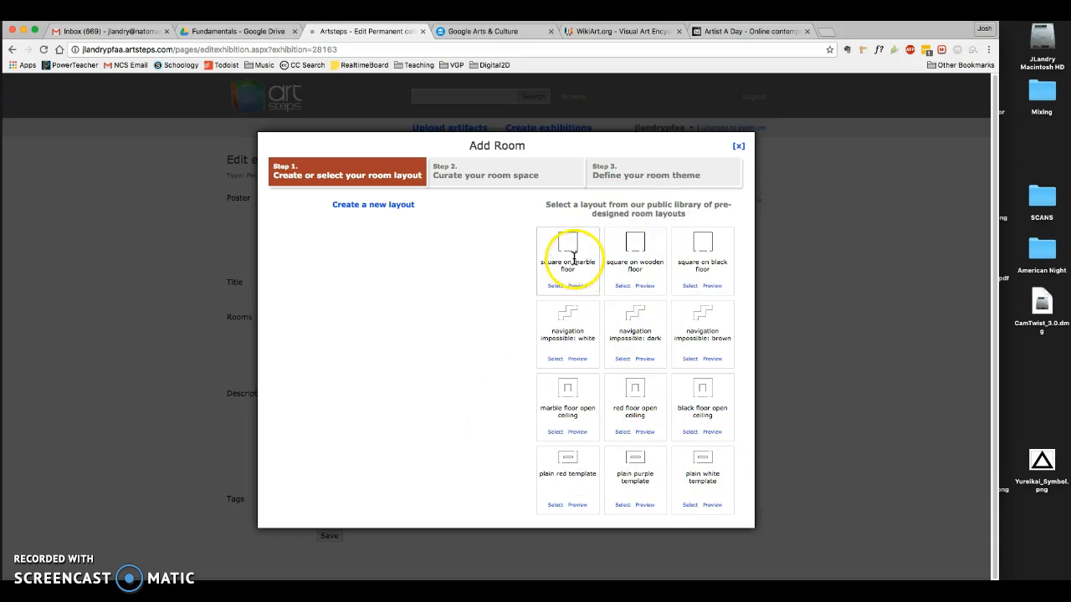
Preview the marble floor open ceiling layout, walk through its 3D space, and close the preview.
left_click(576, 432)
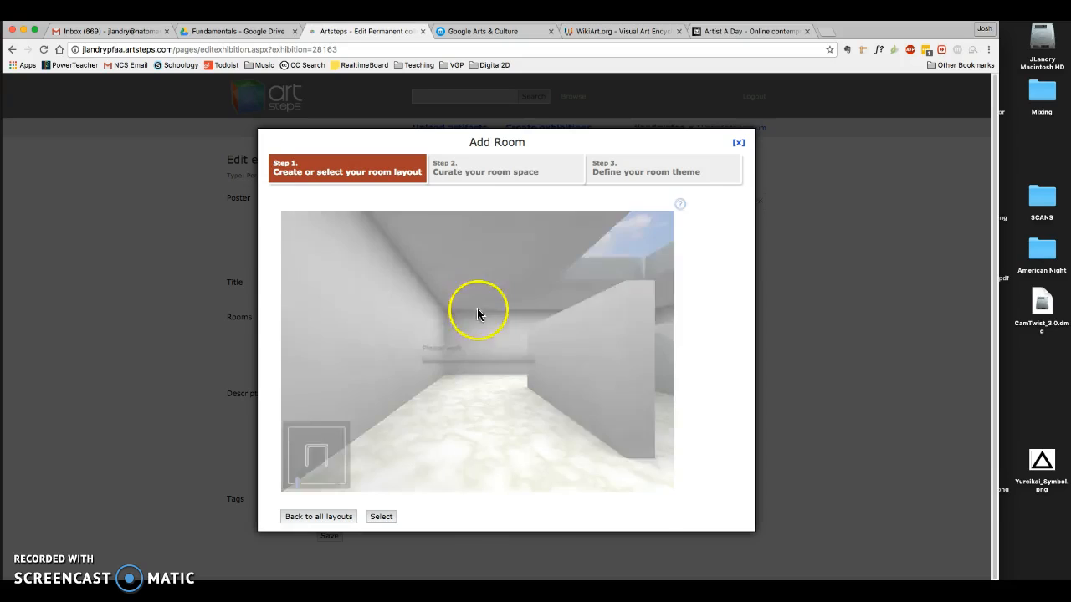
left_click(494, 363)
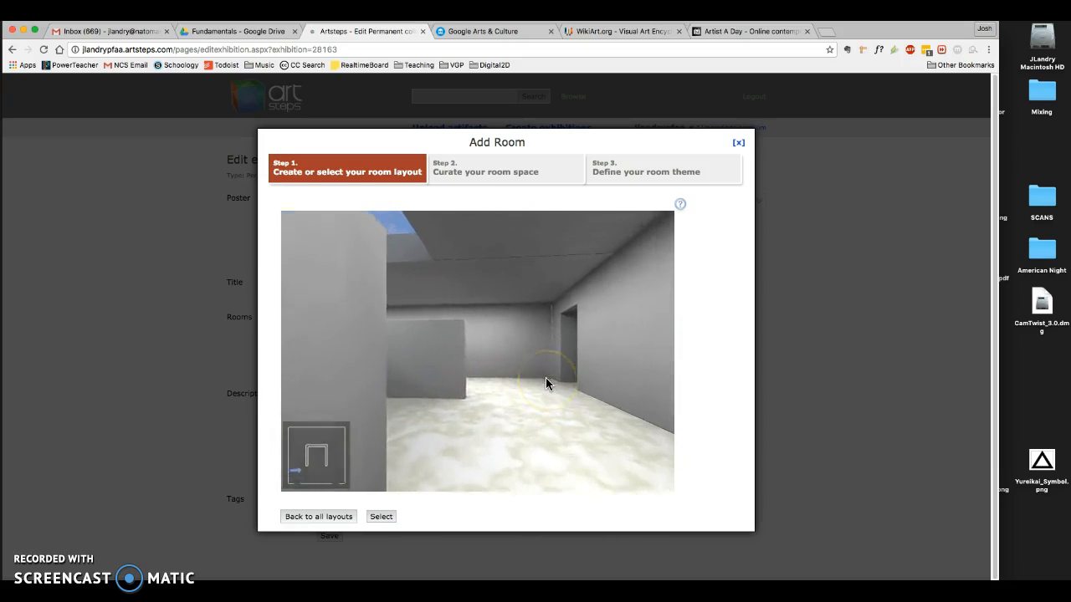
left_click_drag(519, 366, 540, 327)
left_click(739, 145)
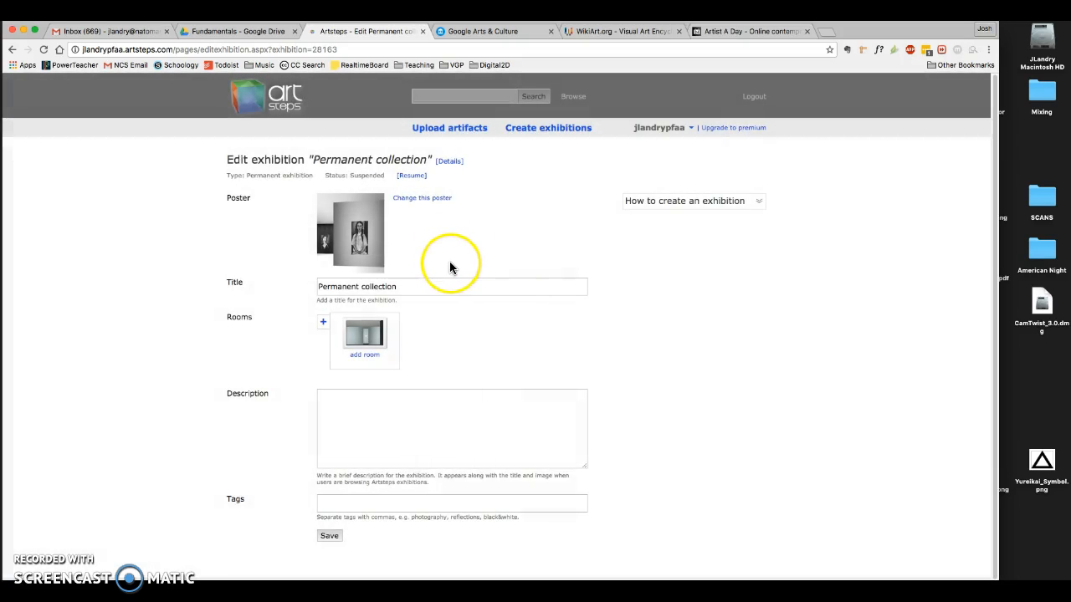
Start a new custom room layout and set its dimensions to 16 m wide by 13.6 m deep.
left_click(372, 355)
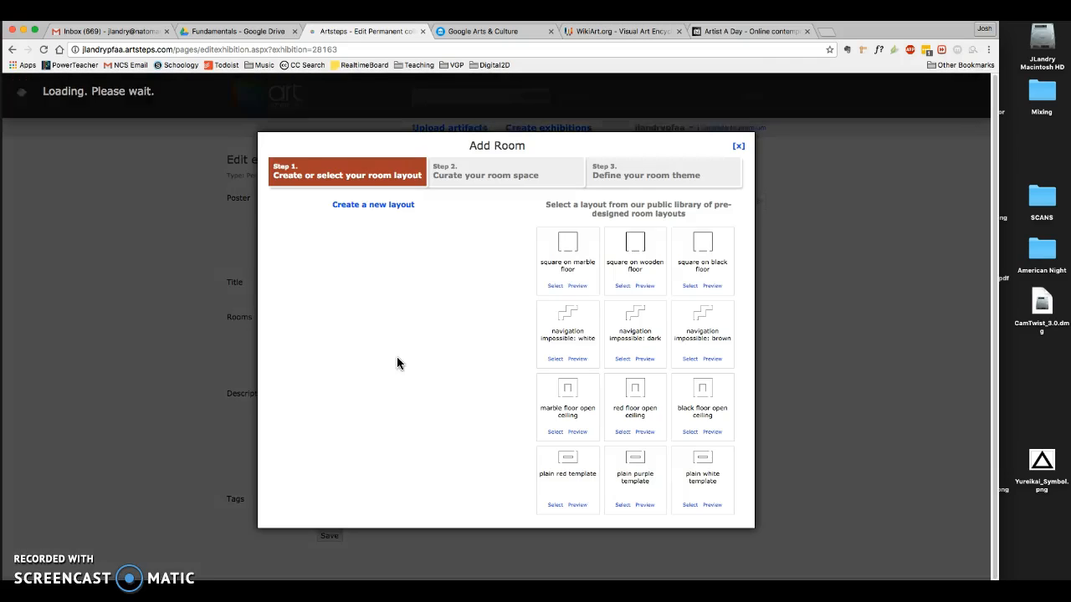
left_click(383, 209)
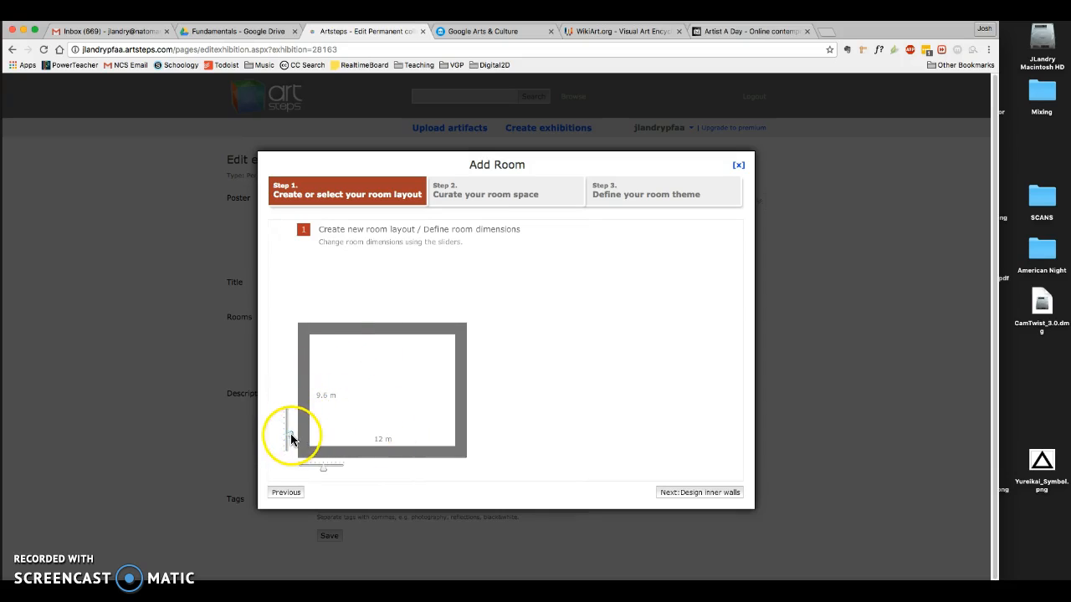
left_click_drag(291, 440, 291, 431)
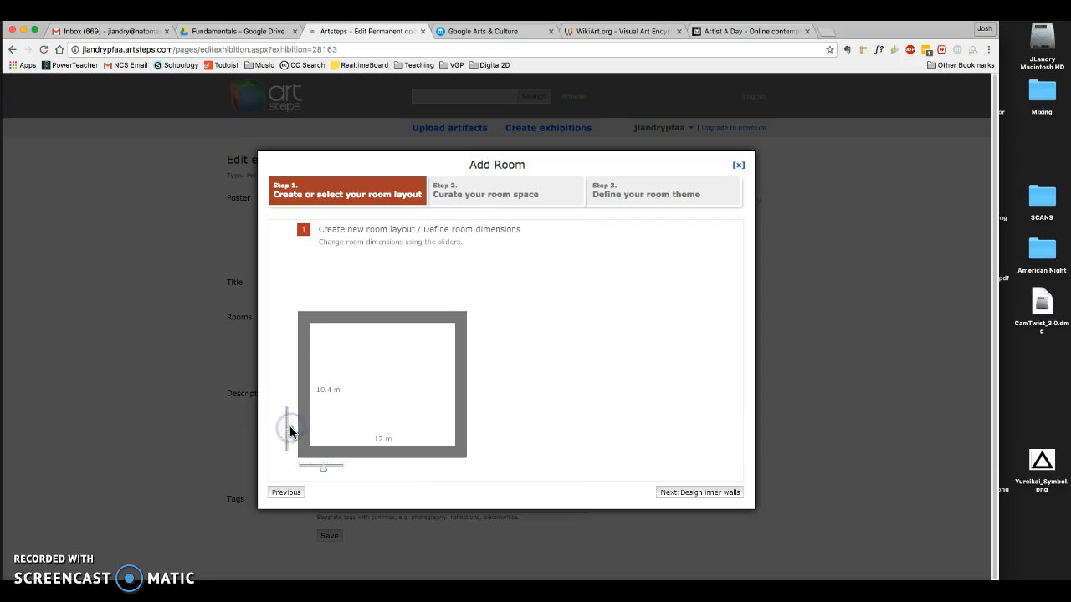
left_click_drag(326, 472, 332, 470)
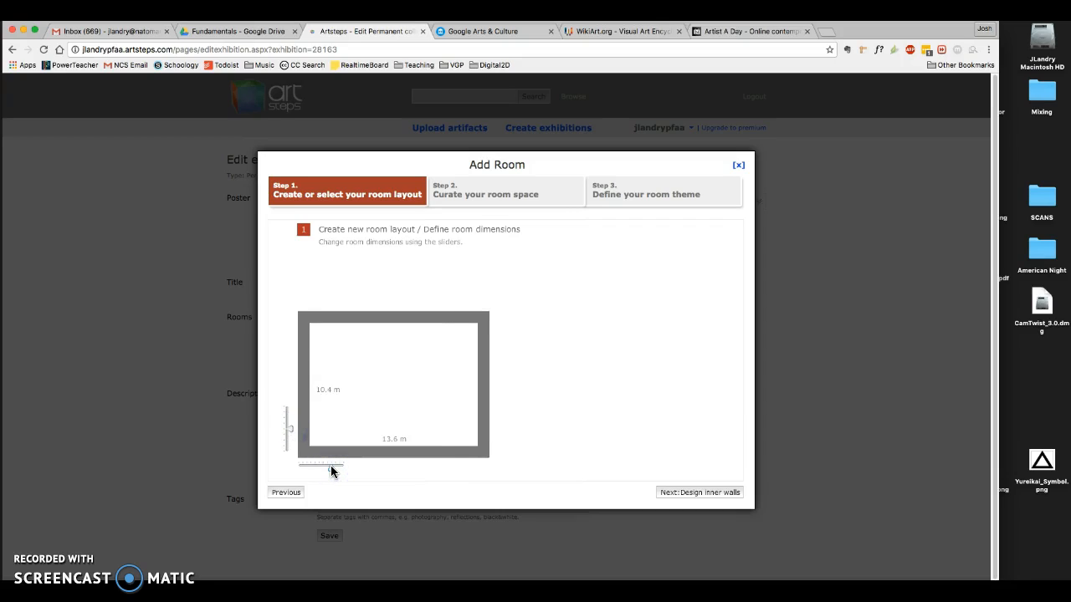
left_click_drag(291, 430, 289, 405)
left_click_drag(332, 471, 346, 468)
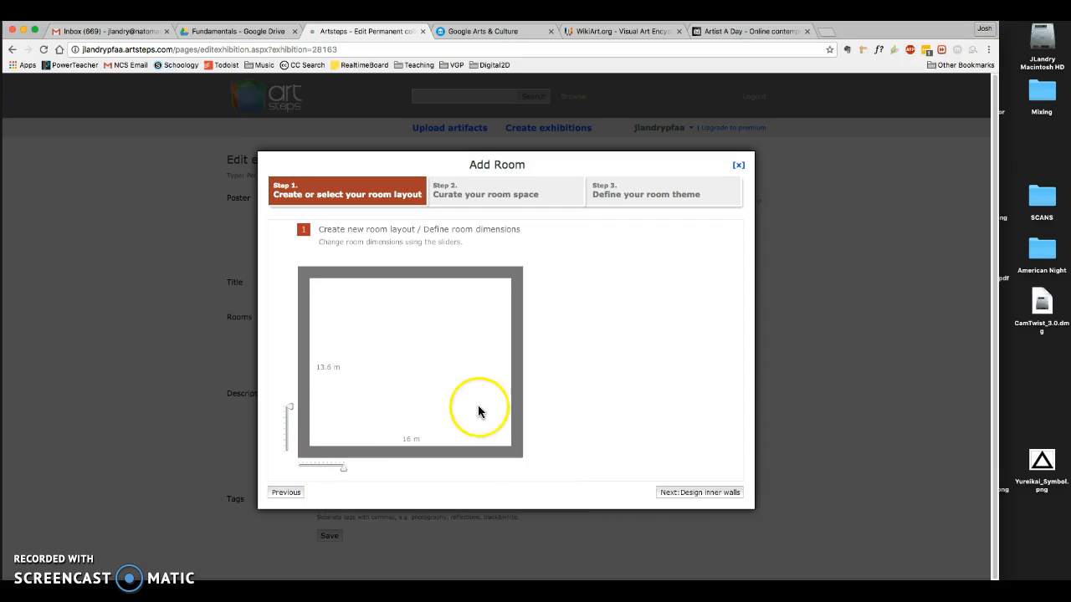
left_click(680, 493)
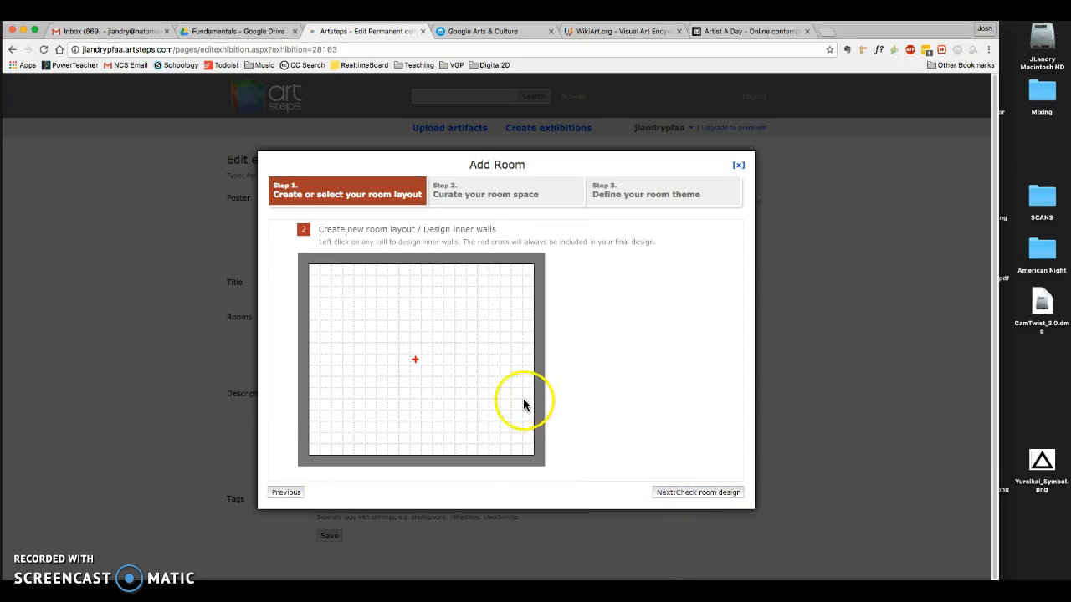
Draw two short horizontal inner walls near the room's upper wall and a vertical one along the right wall, and check the design.
left_click(385, 303)
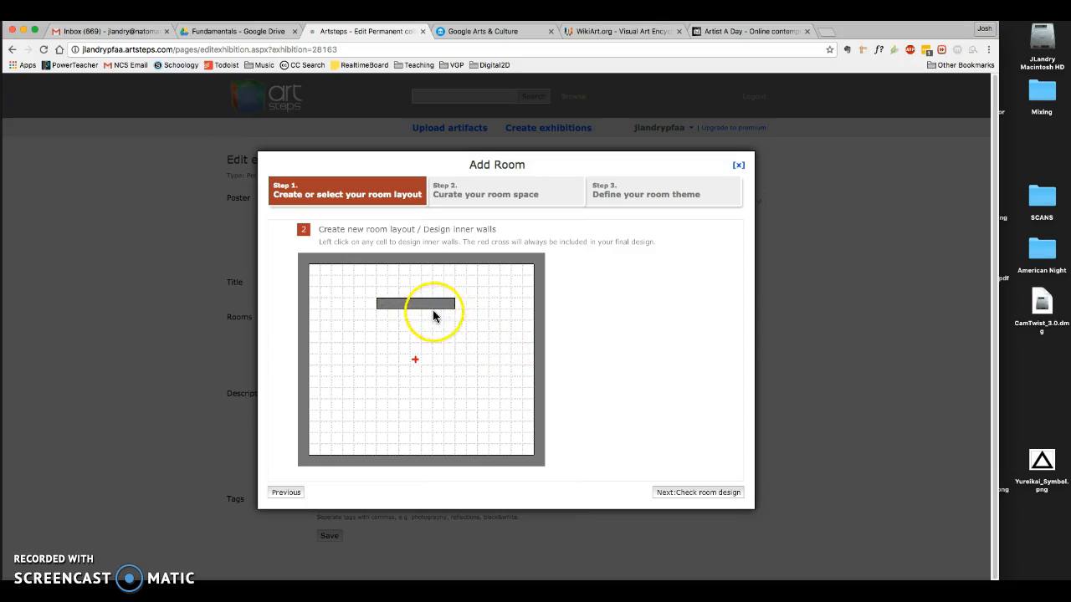
left_click(452, 303)
left_click(405, 304)
left_click(448, 303)
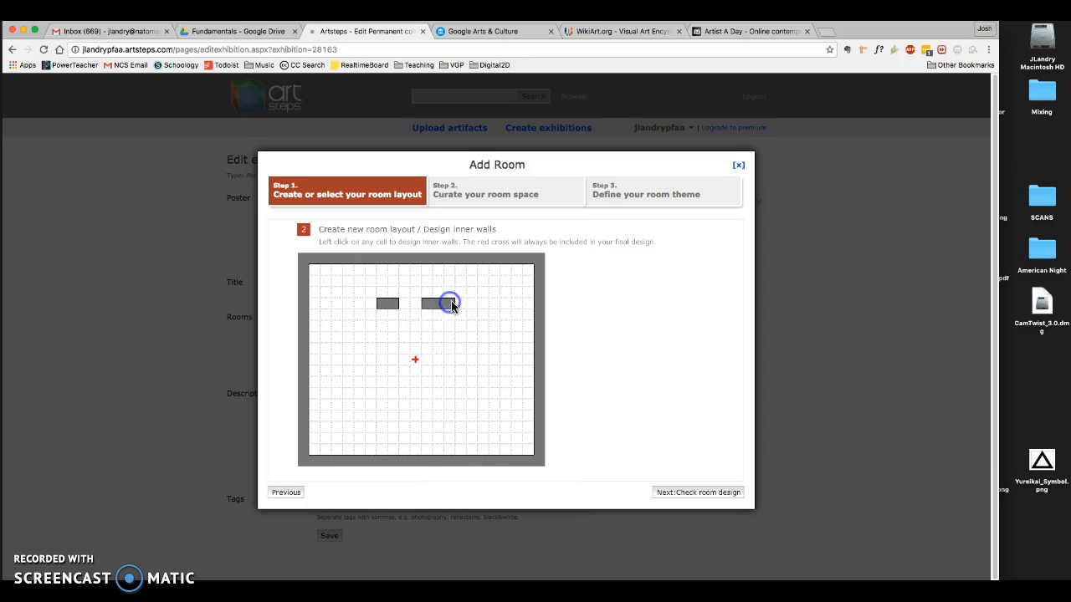
left_click(516, 303)
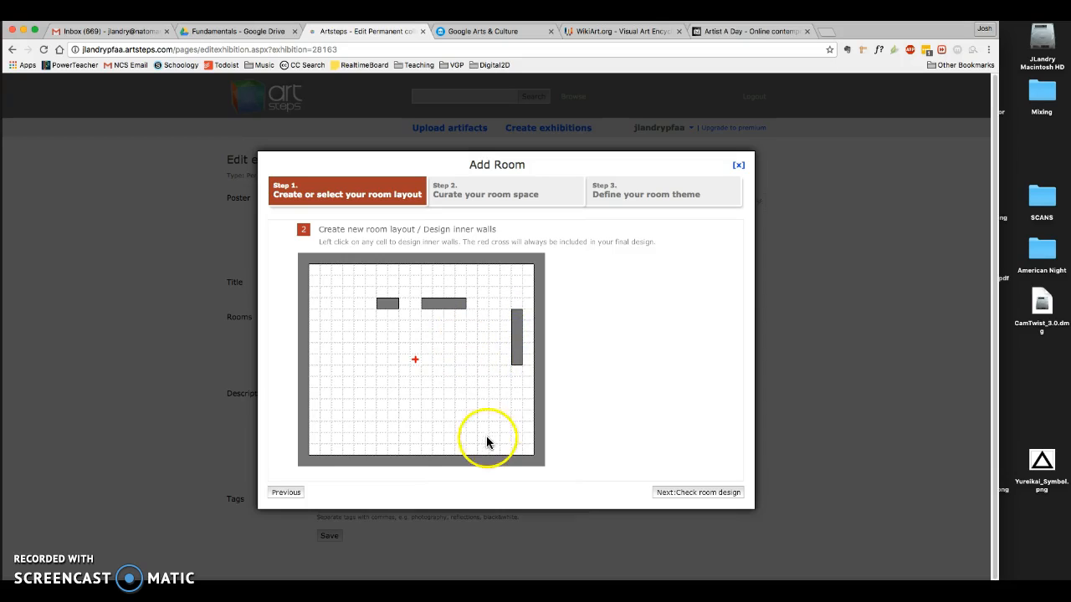
left_click(690, 491)
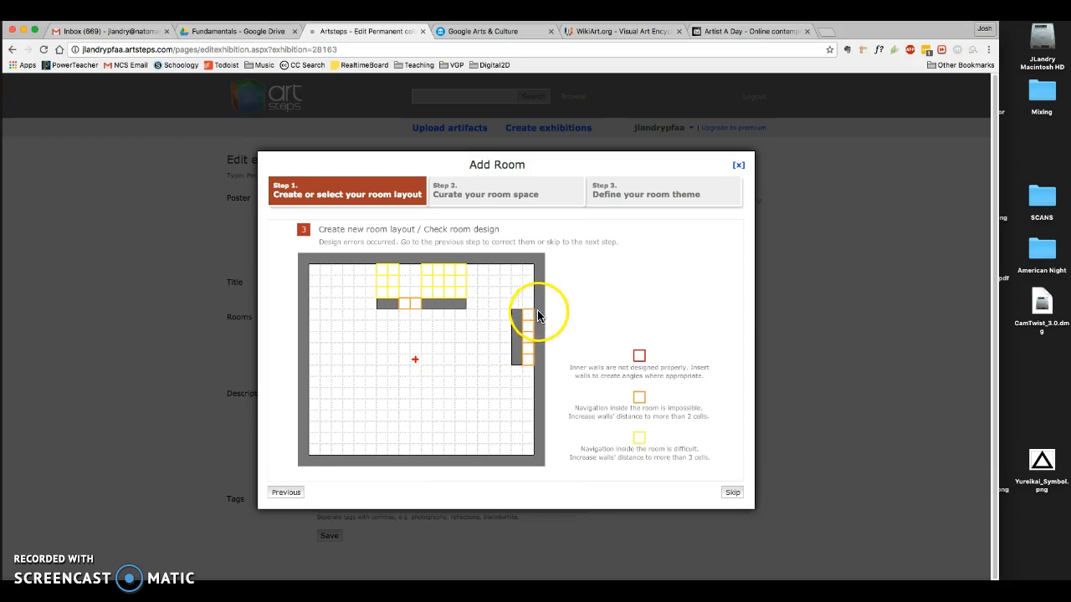
Return to the inner wall design and erase the vertical wall beside the room's right outer wall.
left_click(517, 342)
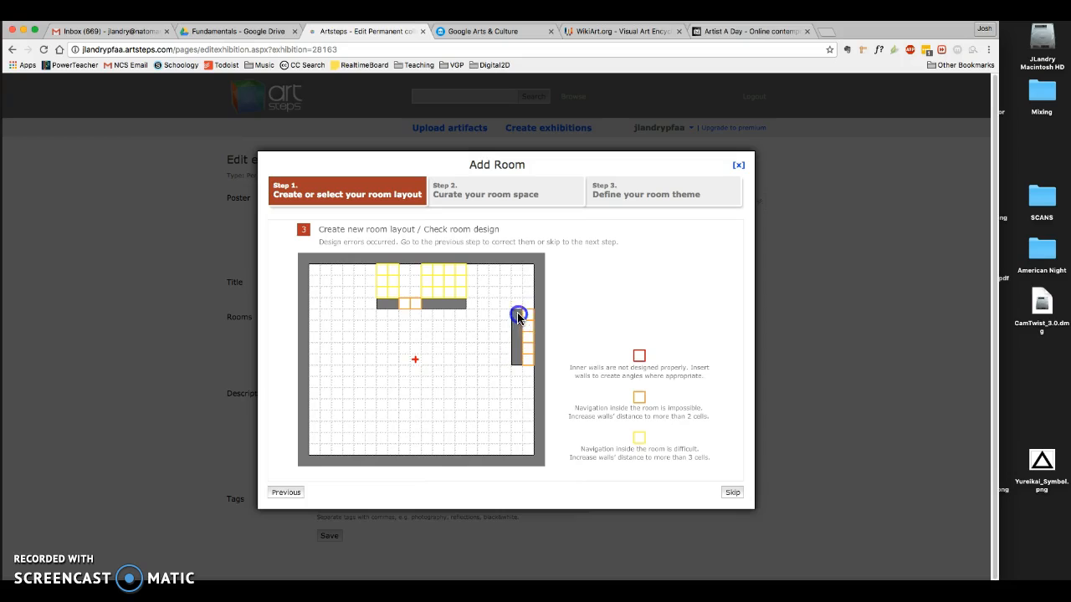
left_click(449, 346)
left_click(299, 491)
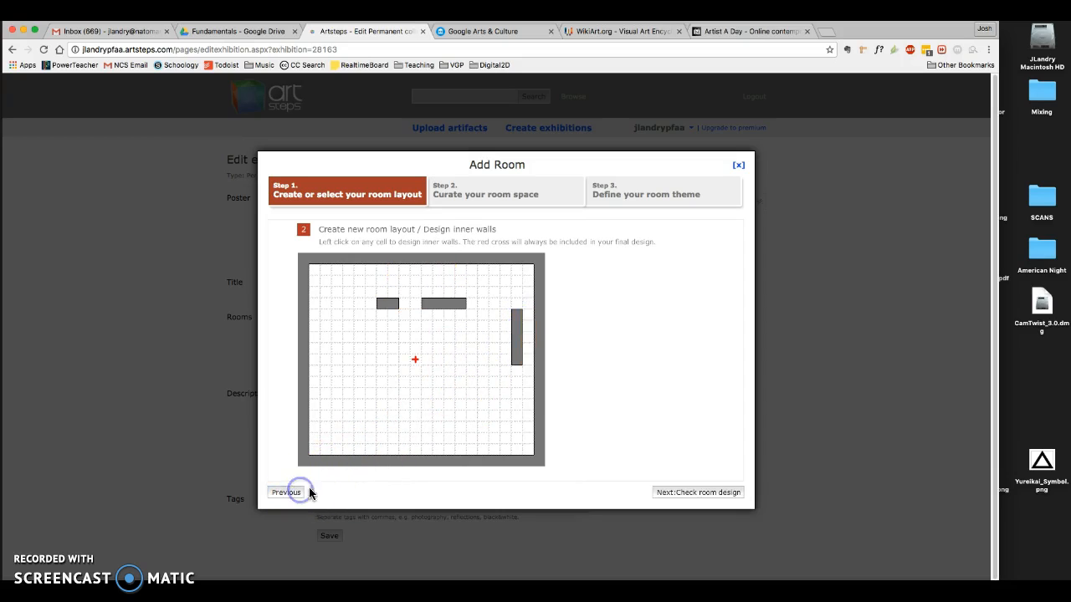
left_click(517, 313)
left_click(515, 316)
left_click(516, 315)
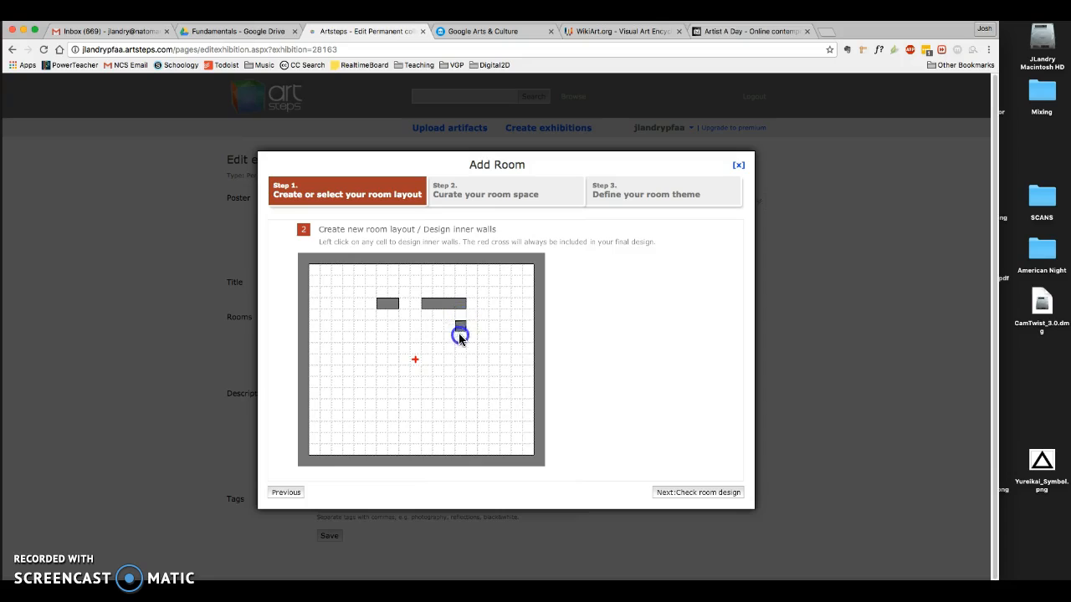
Draw a vertical inner wall down from the horizontal wall's right end and close the horizontal gap to form an L.
left_click(459, 378)
left_click(461, 313)
left_click(396, 307)
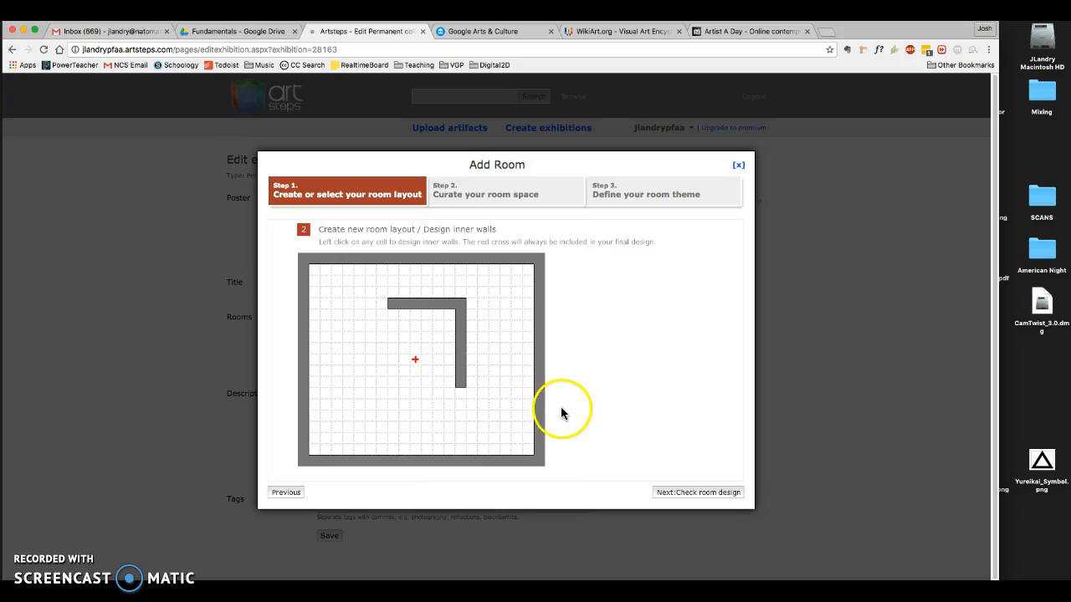
Redraw the L-shaped wall's horizontal arm one grid row lower and check the room design.
left_click_drag(393, 304, 459, 304)
left_click(393, 303)
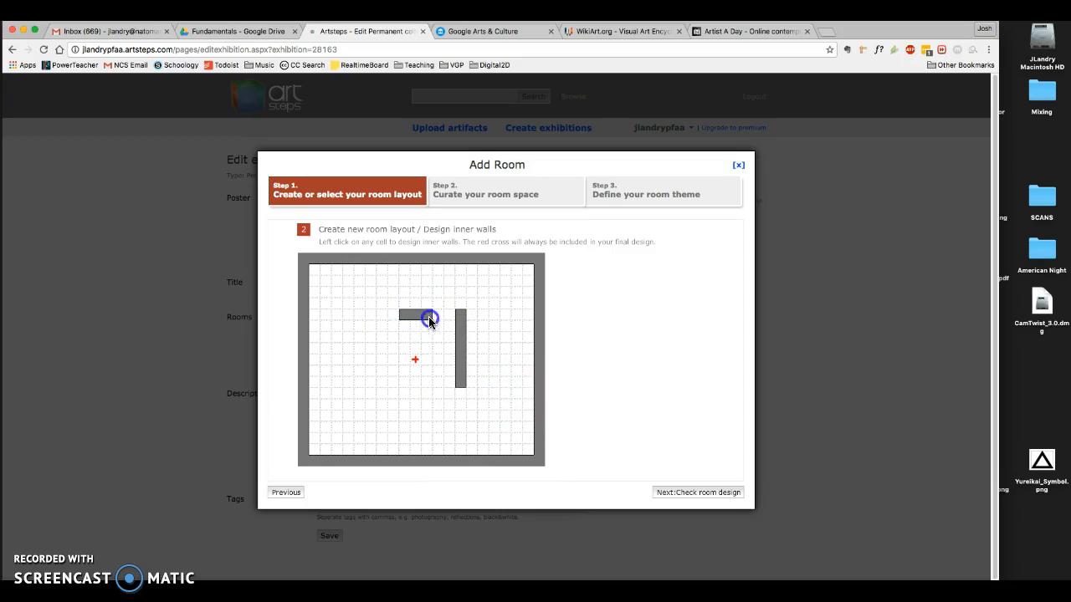
left_click(393, 315)
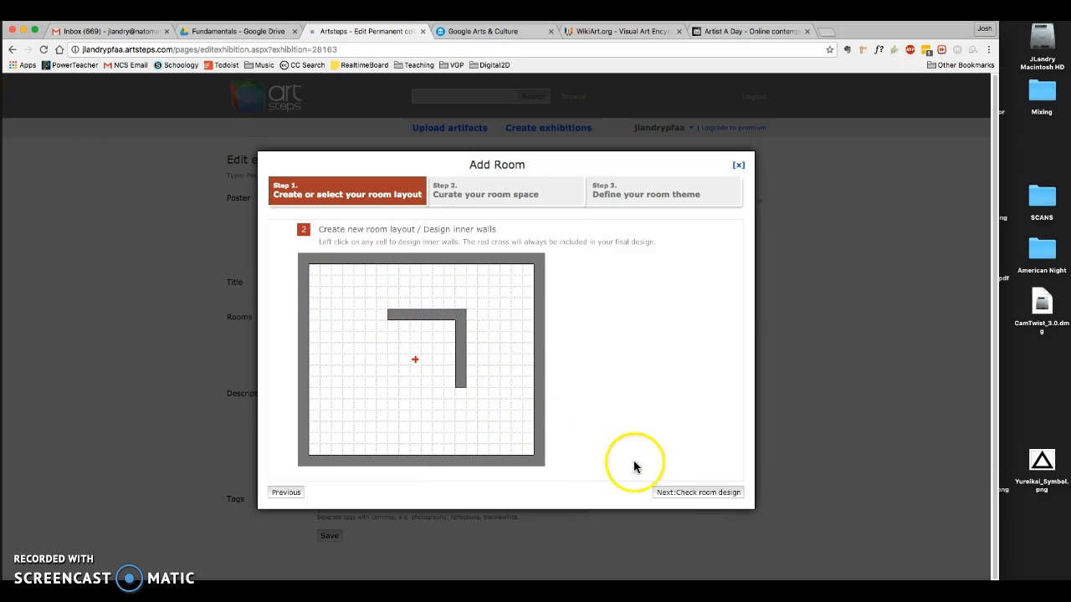
left_click(682, 495)
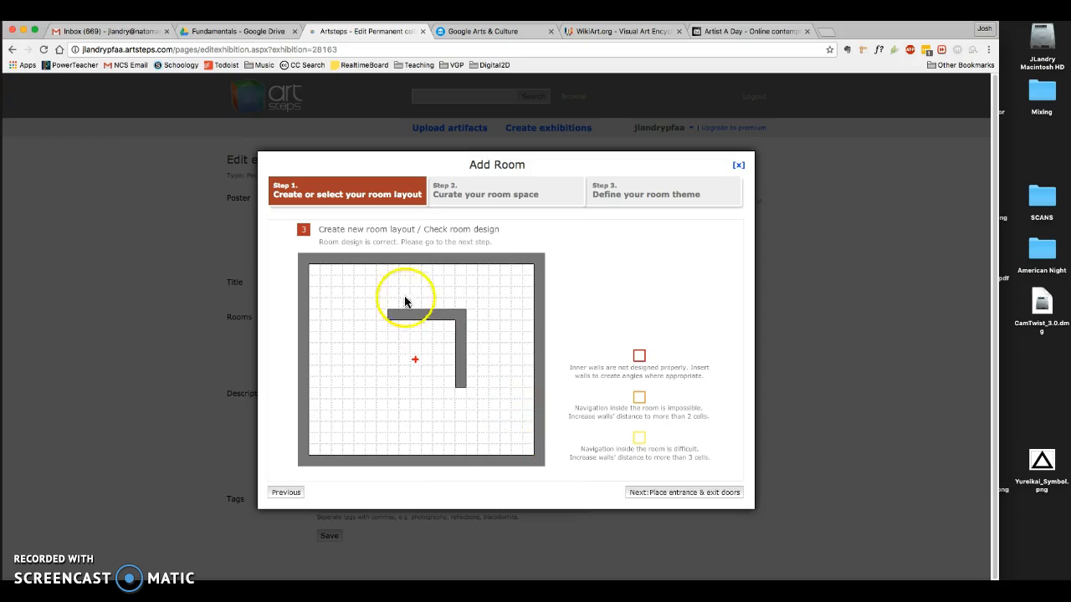
Place the entrance door low on the left outer wall and the exit door toward the right of the bottom wall.
left_click(656, 492)
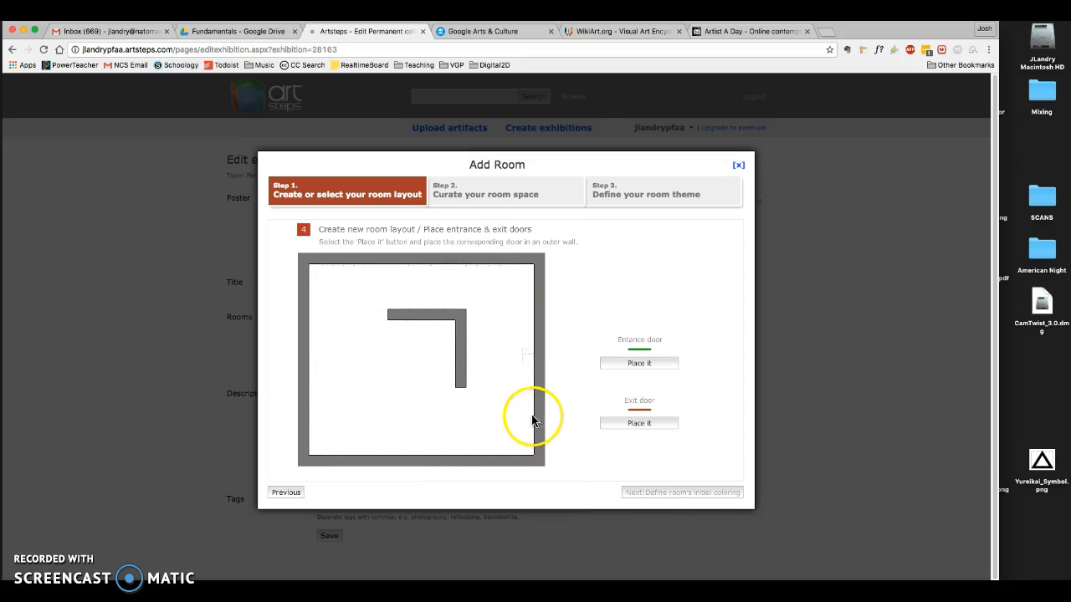
left_click(629, 365)
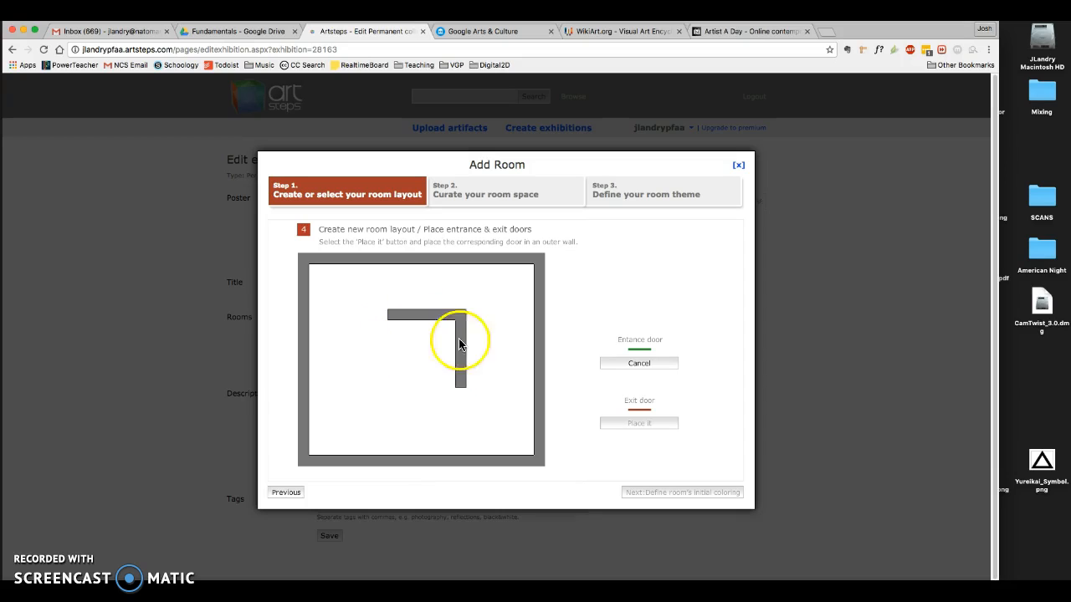
left_click(303, 412)
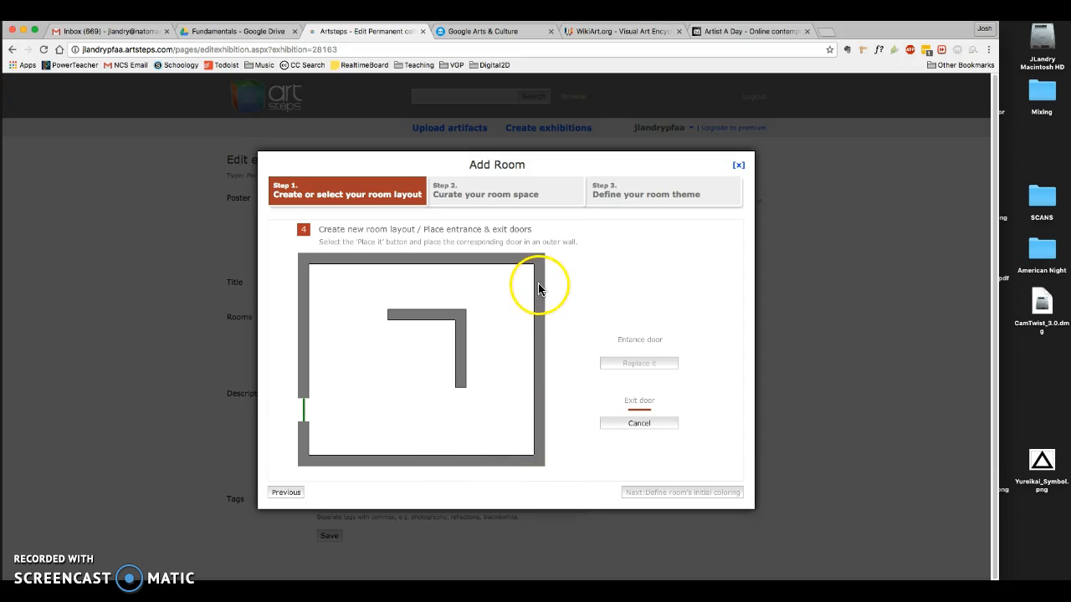
left_click(495, 463)
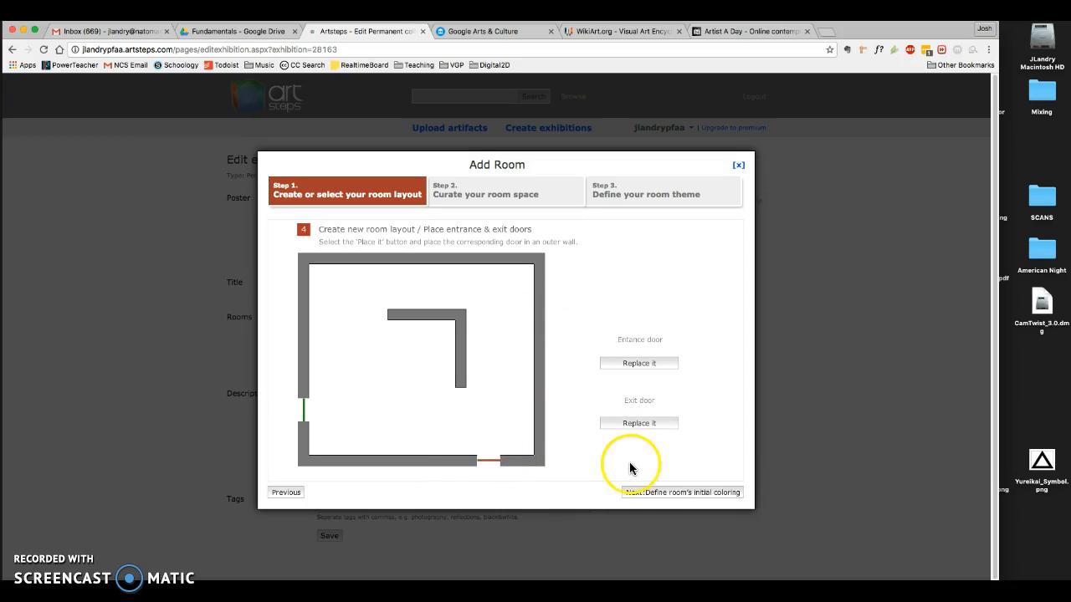
Choose the white color combination as the room's initial coloring and continue to the default color changes.
left_click(644, 490)
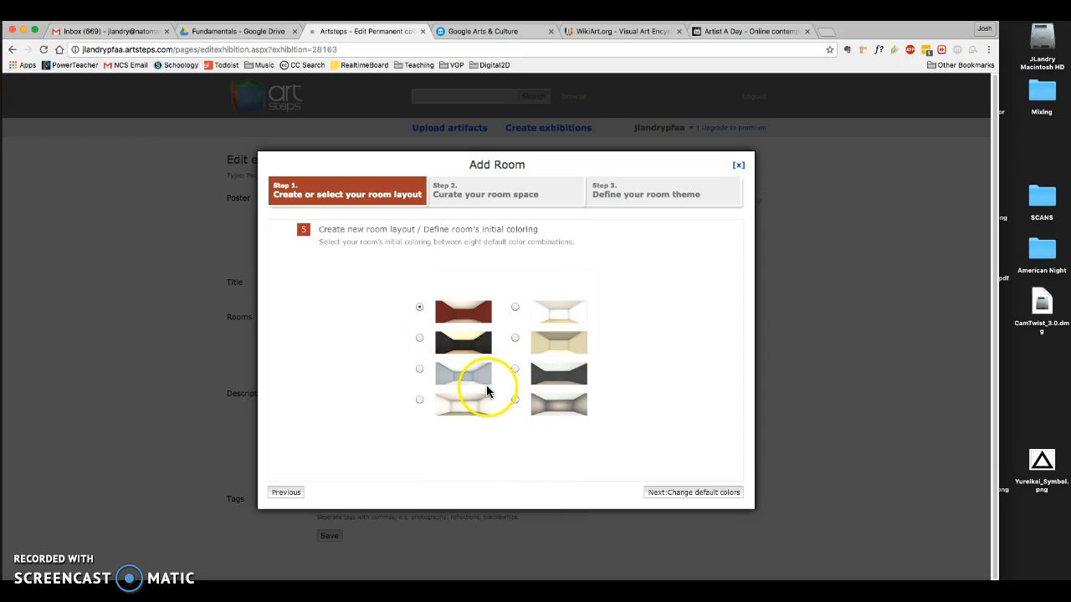
left_click(515, 308)
left_click(674, 492)
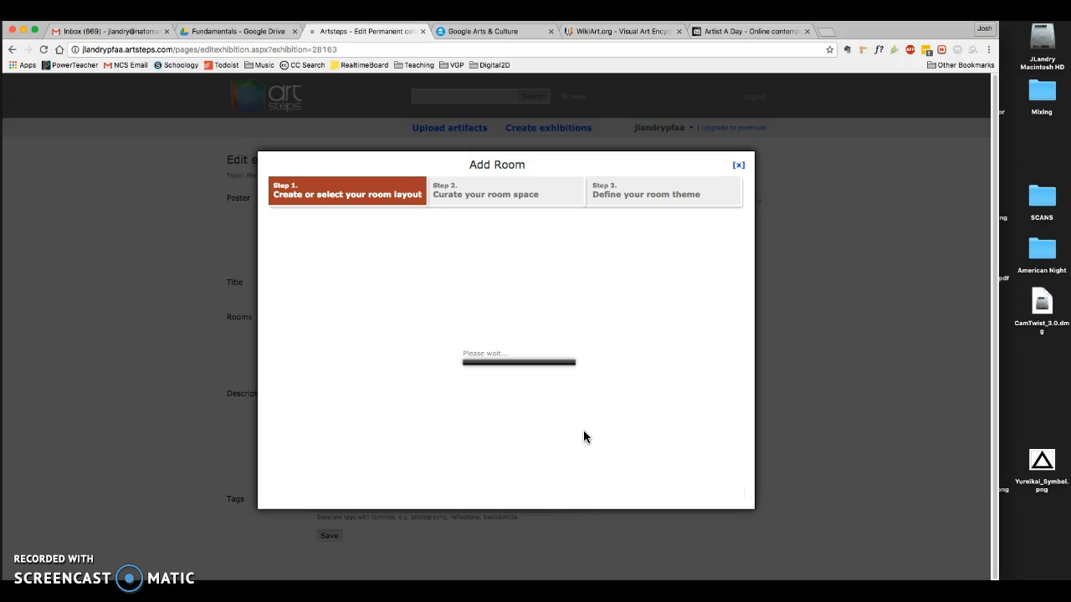
left_click(668, 397)
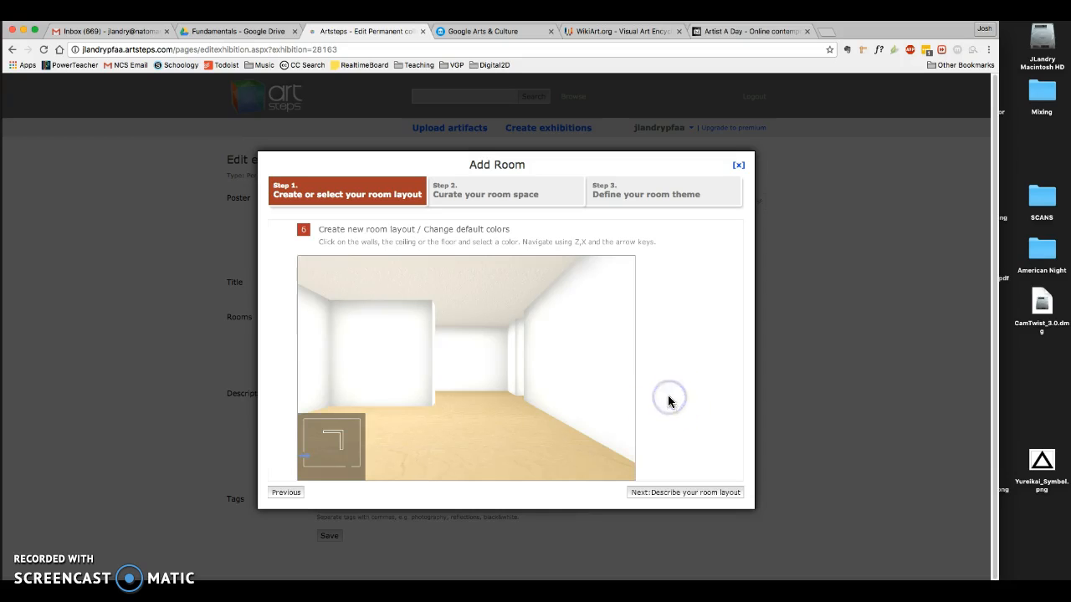
left_click(439, 396)
left_click(409, 382)
left_click(327, 433)
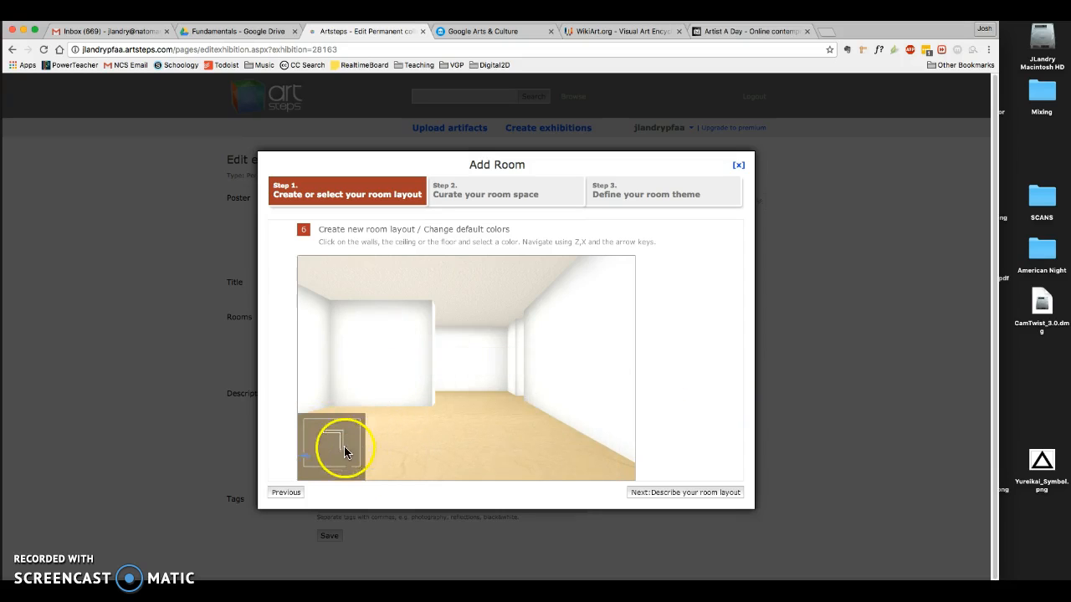
Walk and turn through the 3D room preview to examine the L-shaped inner wall from the entrance side.
key("Up")
key("Up")
key("Left")
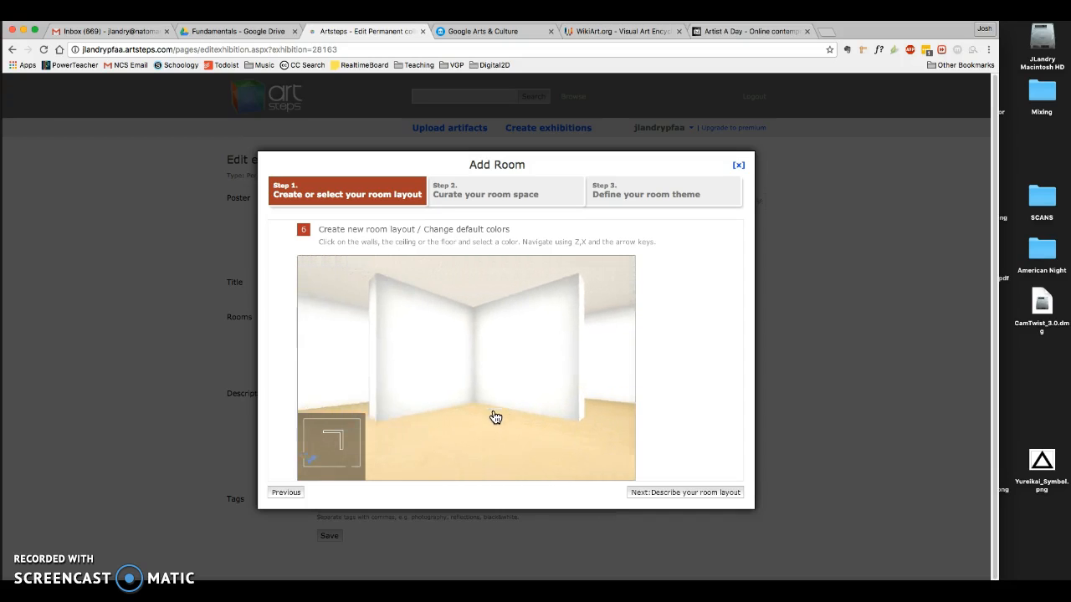
key("Left")
key("Left")
key("Left")
key("Left")
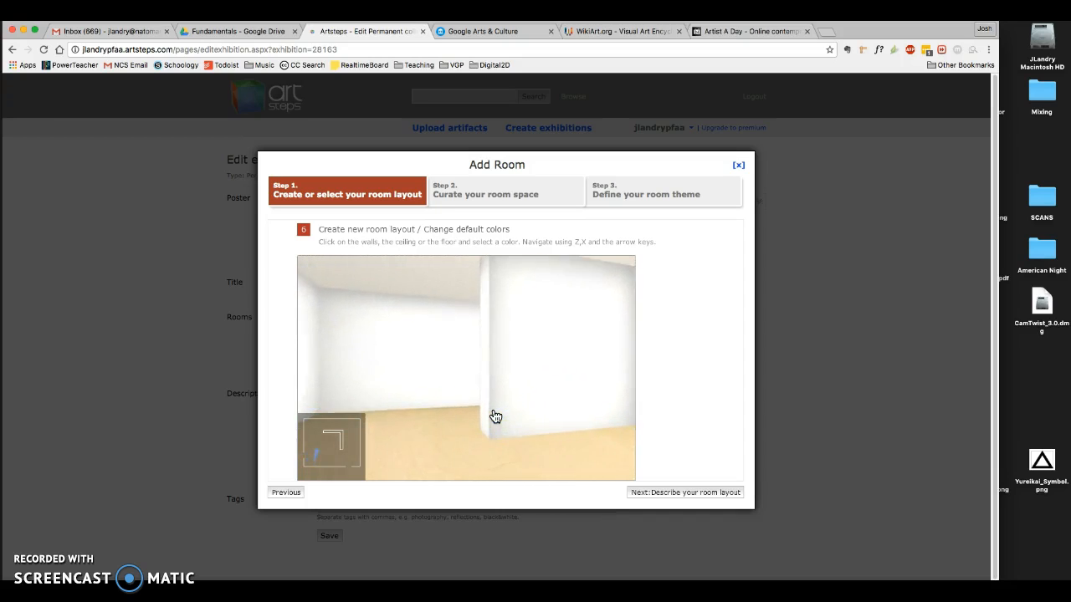
key("Up")
key("Down")
key("Right")
key("Right")
key("Right")
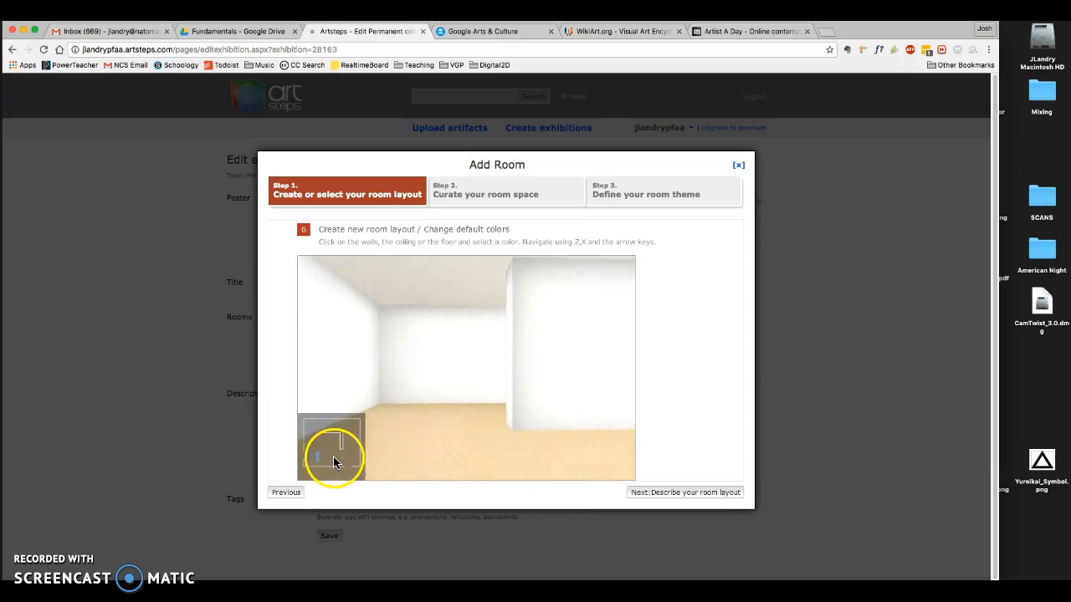
key("Right")
key("Right")
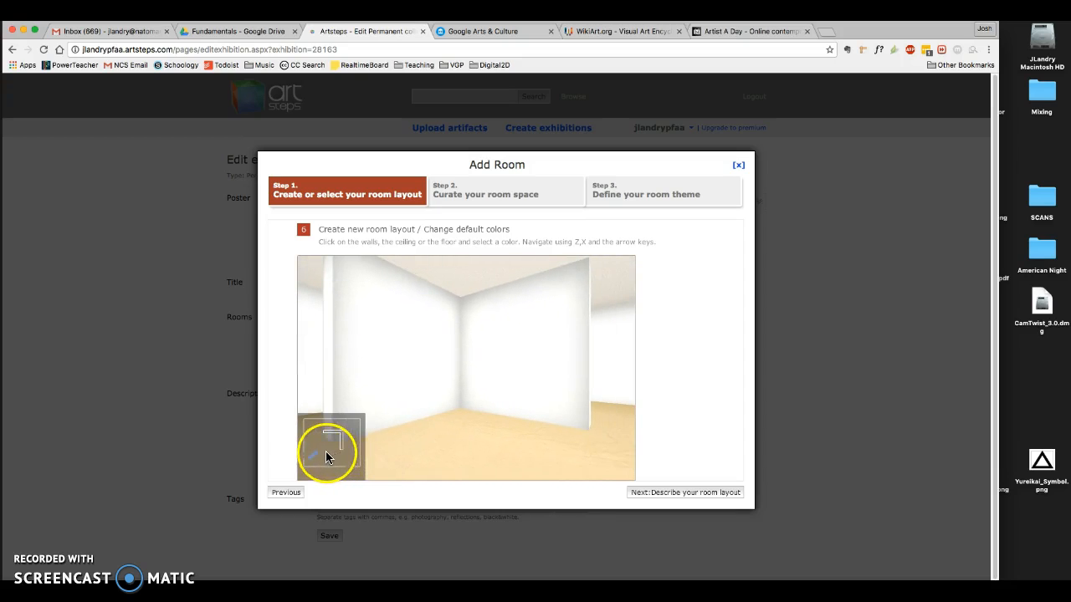
key("Left")
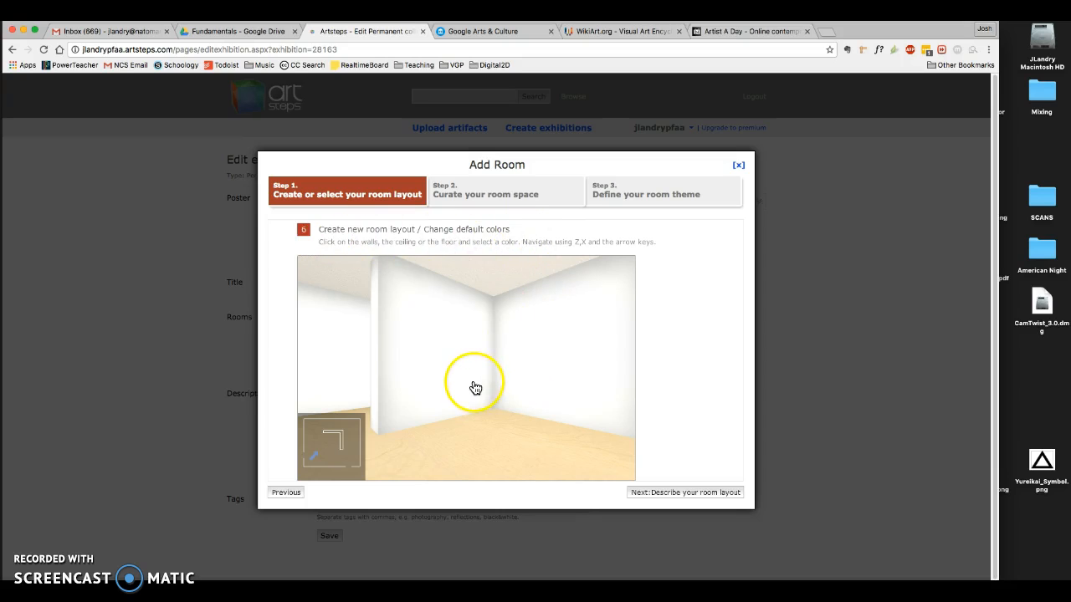
key("Right")
key("Right")
key("Right")
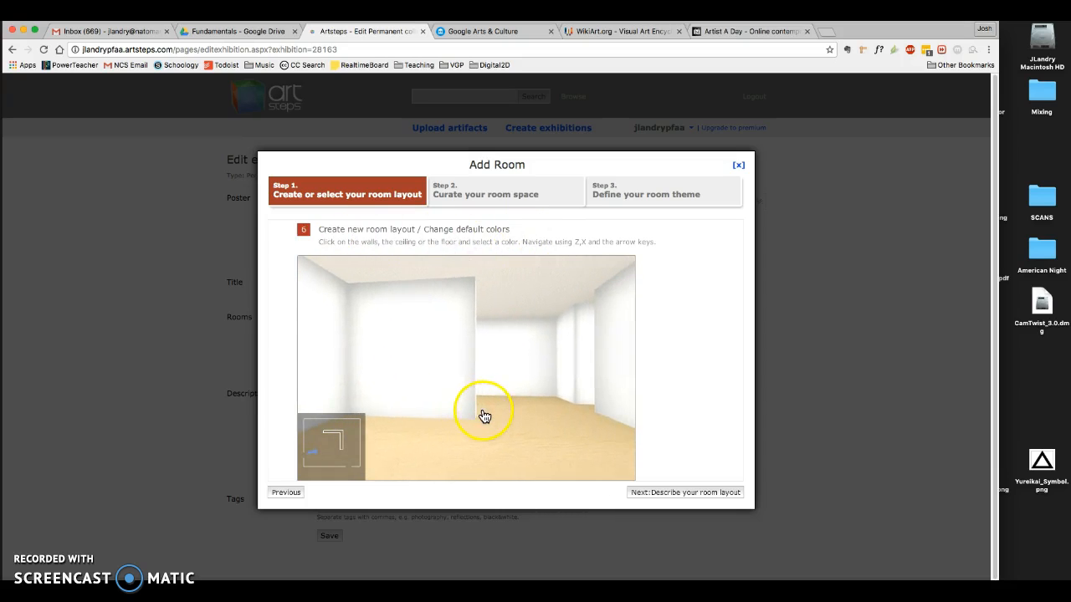
key("Left")
key("Right")
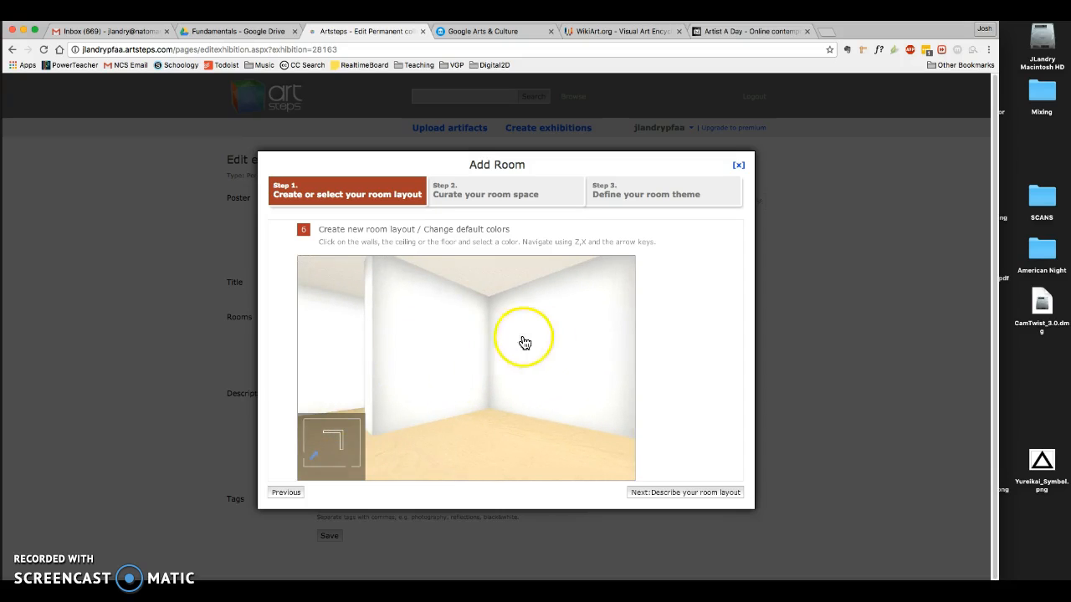
Color the inner face of the L-shaped wall's horizontal arm green and the vertical arm's inner face teal.
left_click(432, 360)
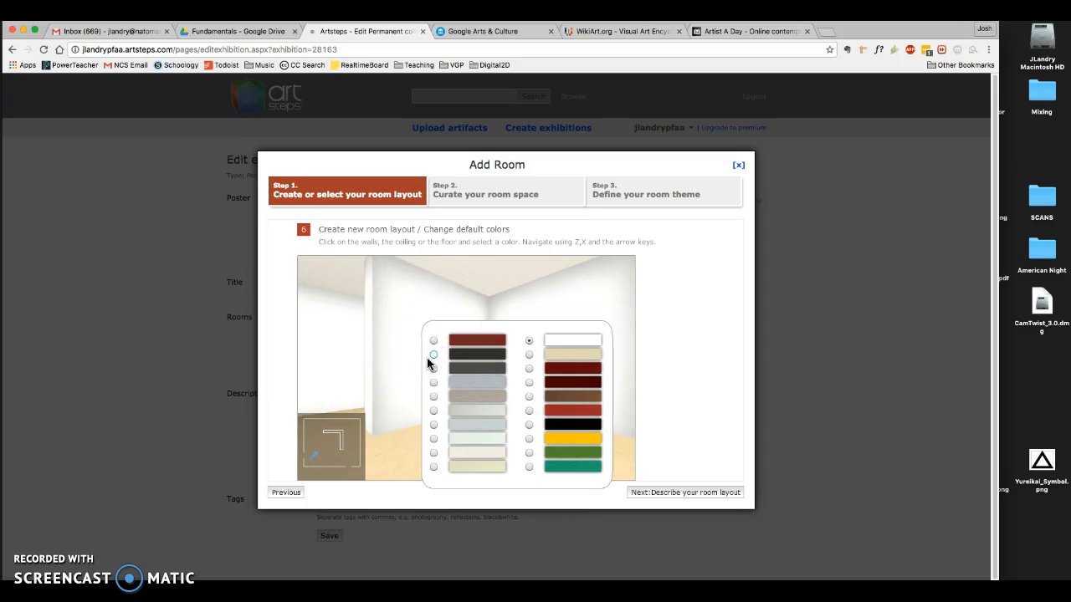
left_click(527, 456)
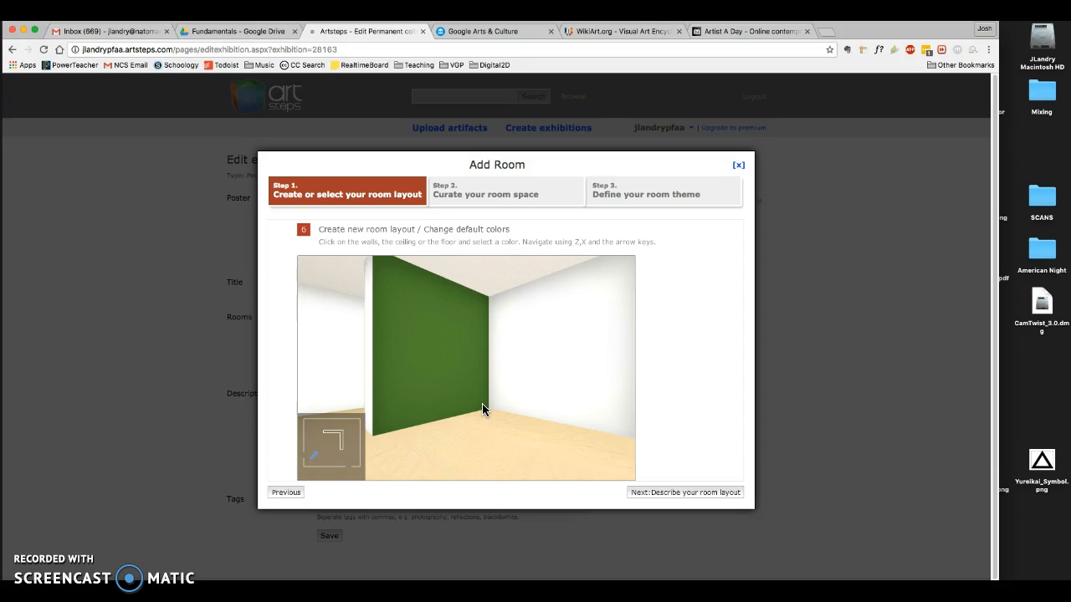
left_click(525, 379)
left_click(555, 360)
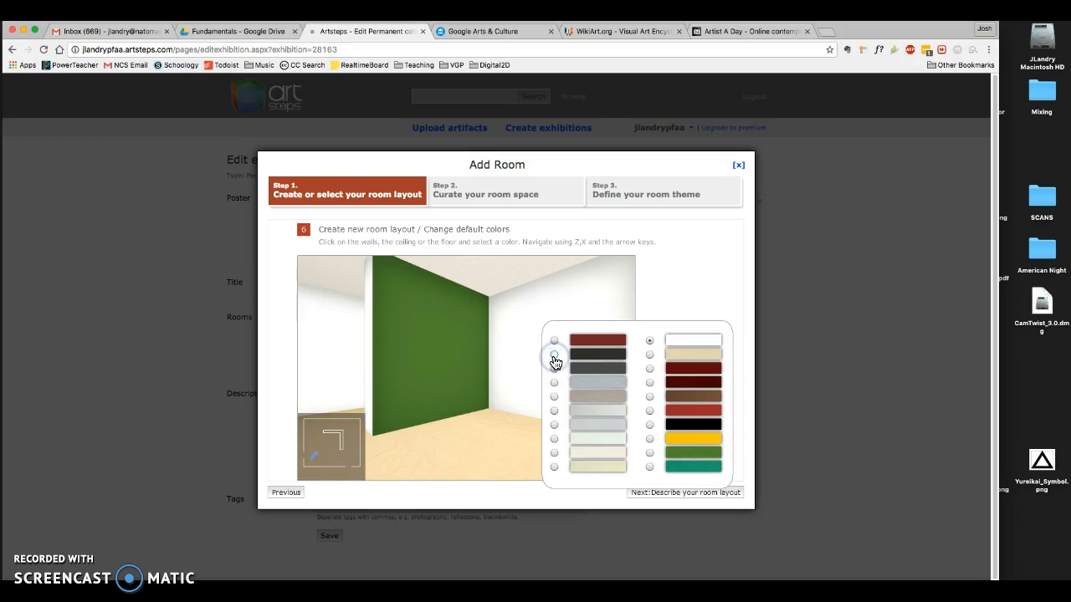
left_click(650, 467)
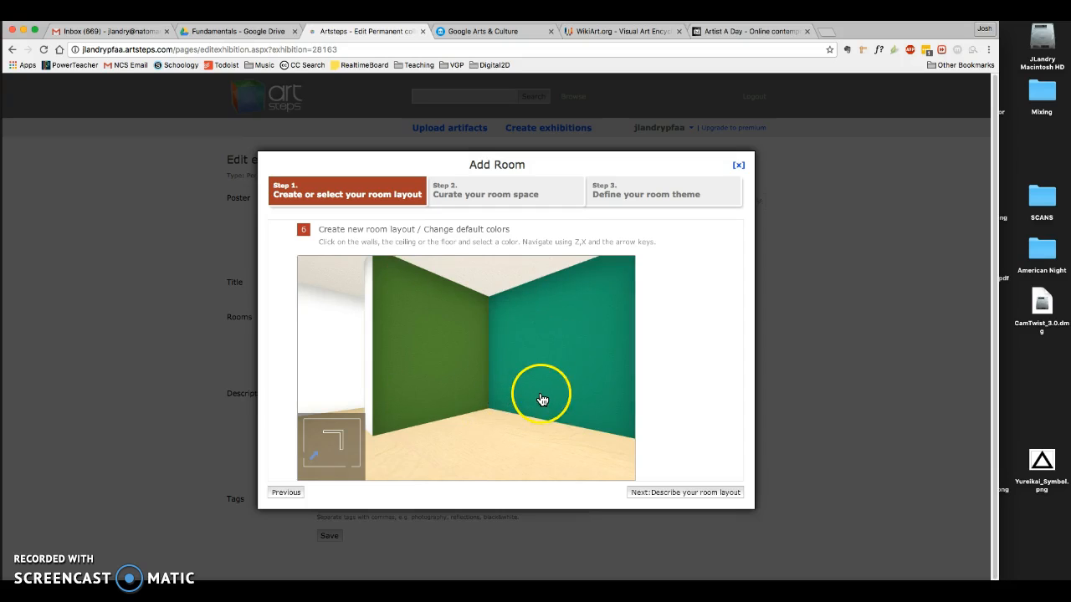
Recolor the inner face of the L-shaped wall's horizontal arm golden yellow.
key("Right")
key("Left")
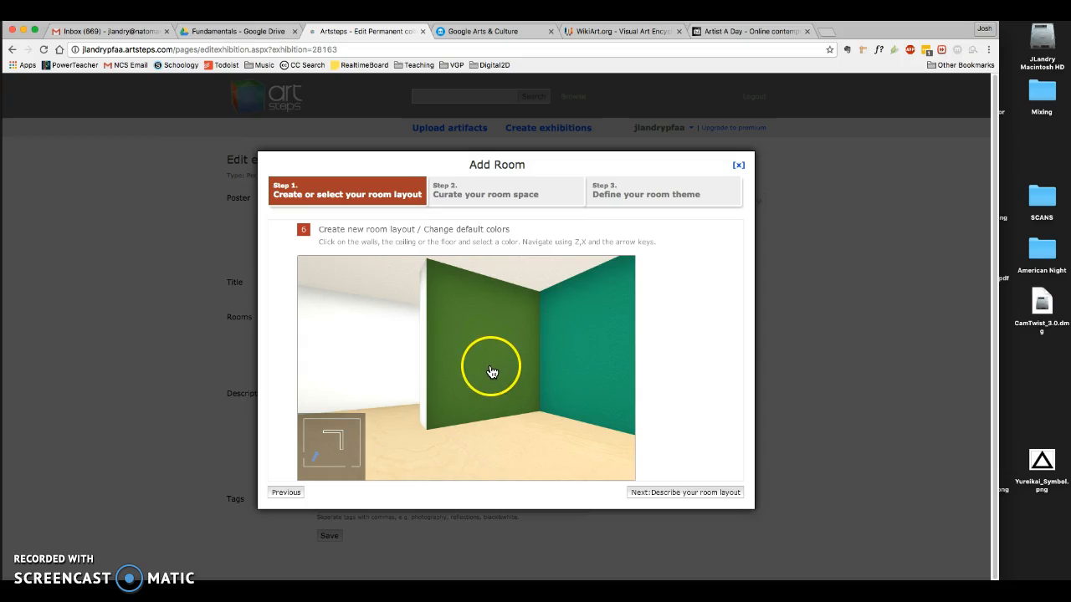
key("Right")
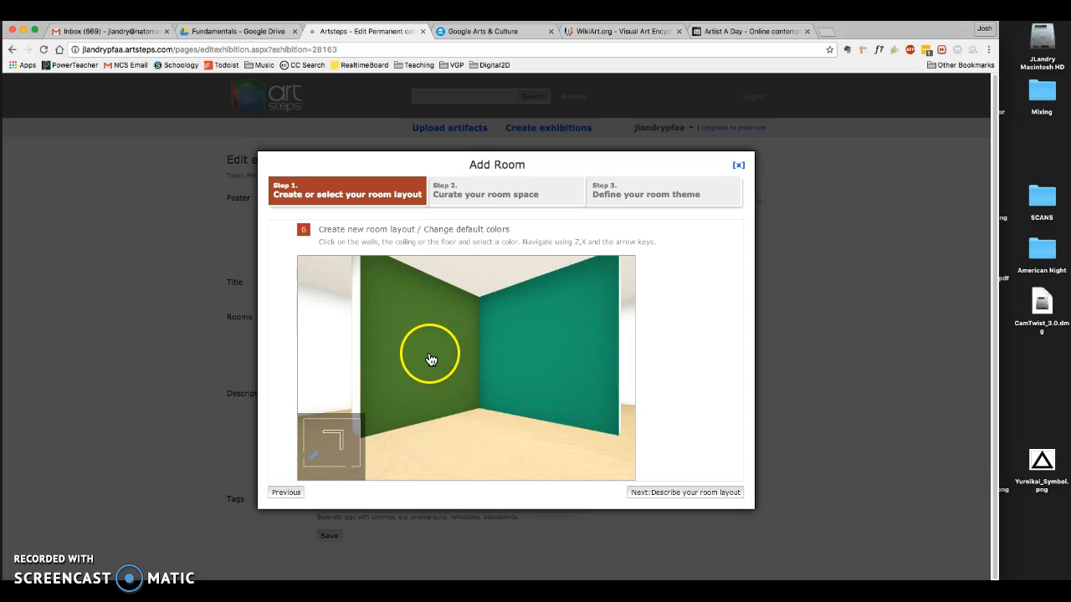
left_click(434, 359)
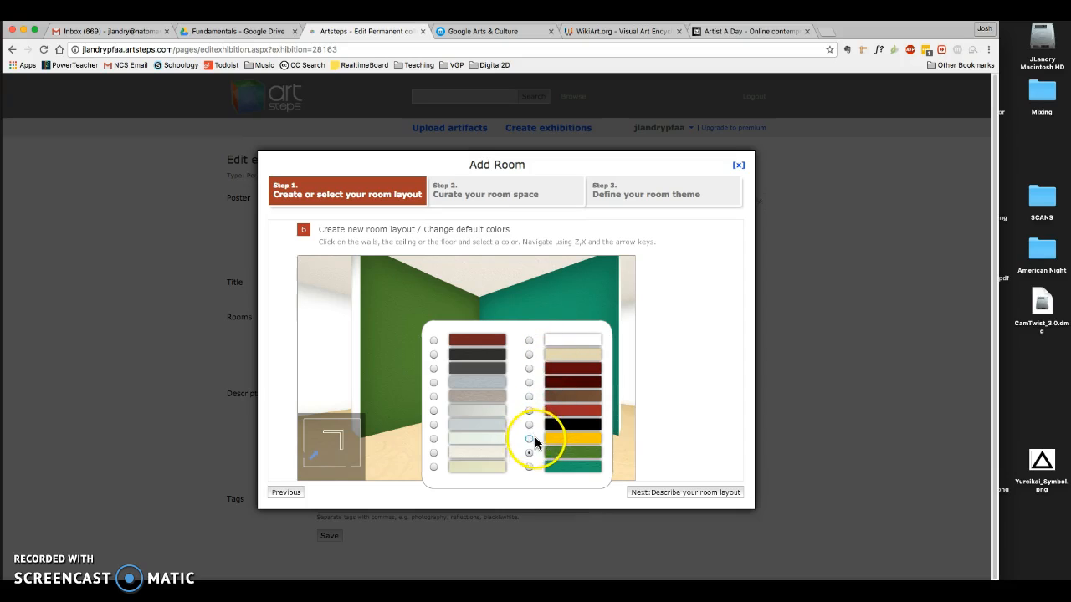
left_click(530, 451)
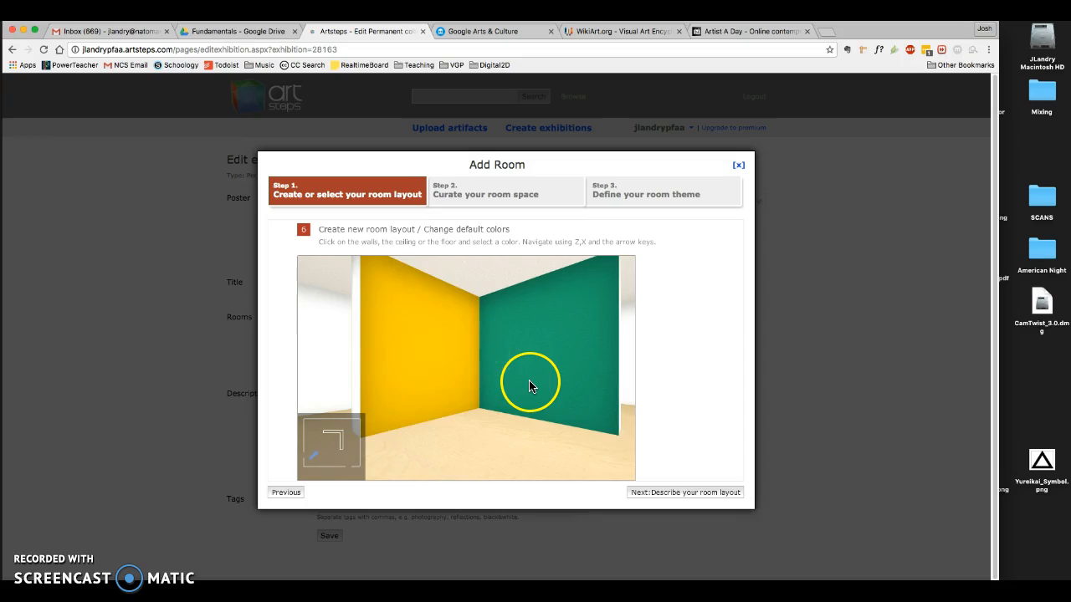
Recolor the L-shaped wall's inner faces: charcoal black on the horizontal arm and dark gray on the vertical arm.
left_click(417, 365)
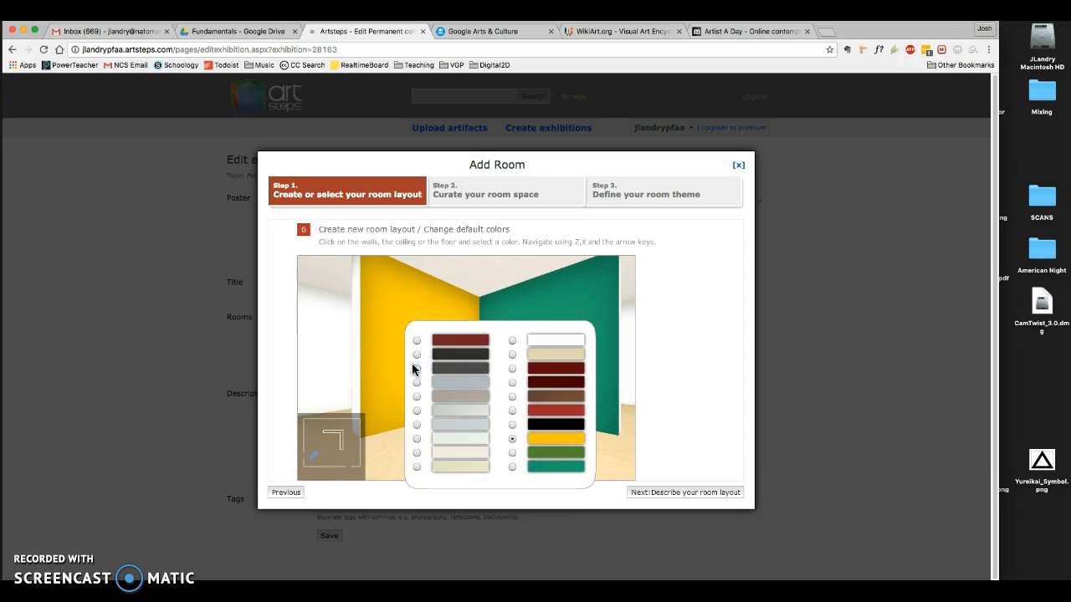
left_click(417, 355)
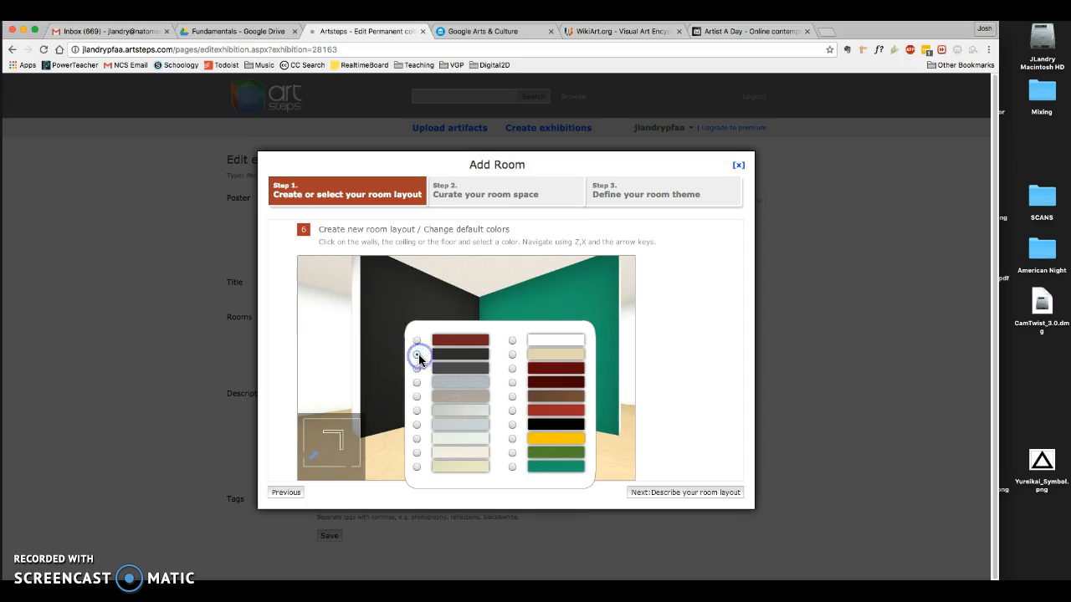
left_click(483, 371)
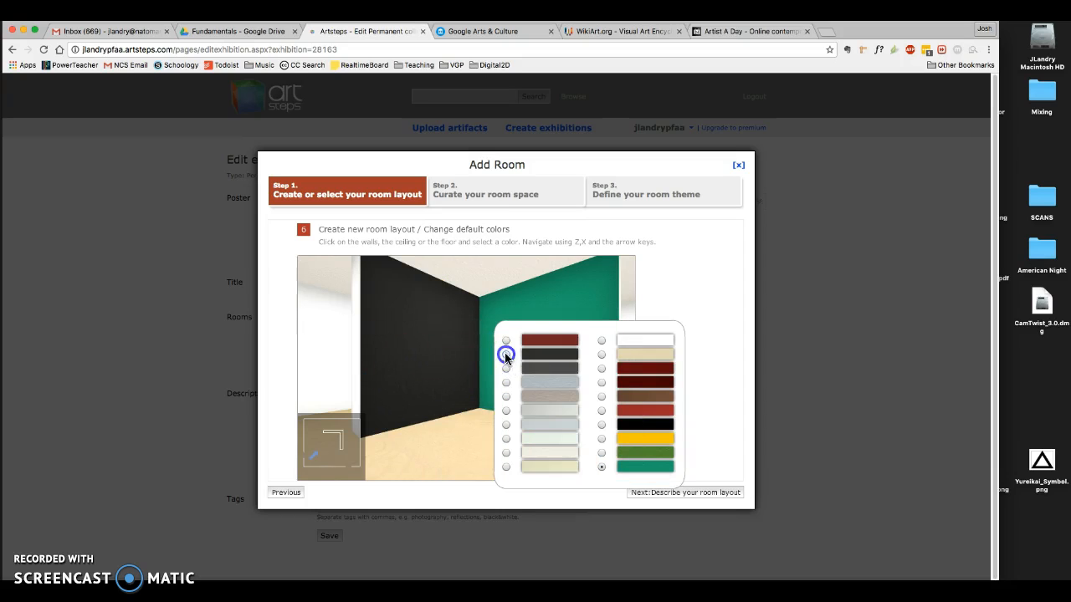
left_click(505, 355)
left_click(531, 369)
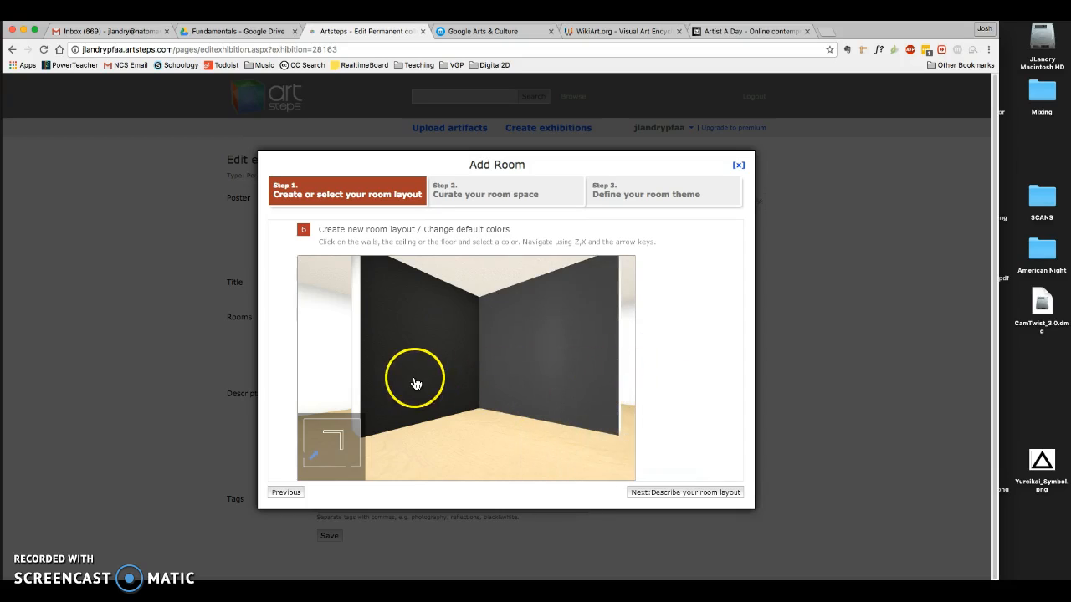
Color the narrow free end of the L-shaped wall's horizontal arm charcoal black.
key("Left")
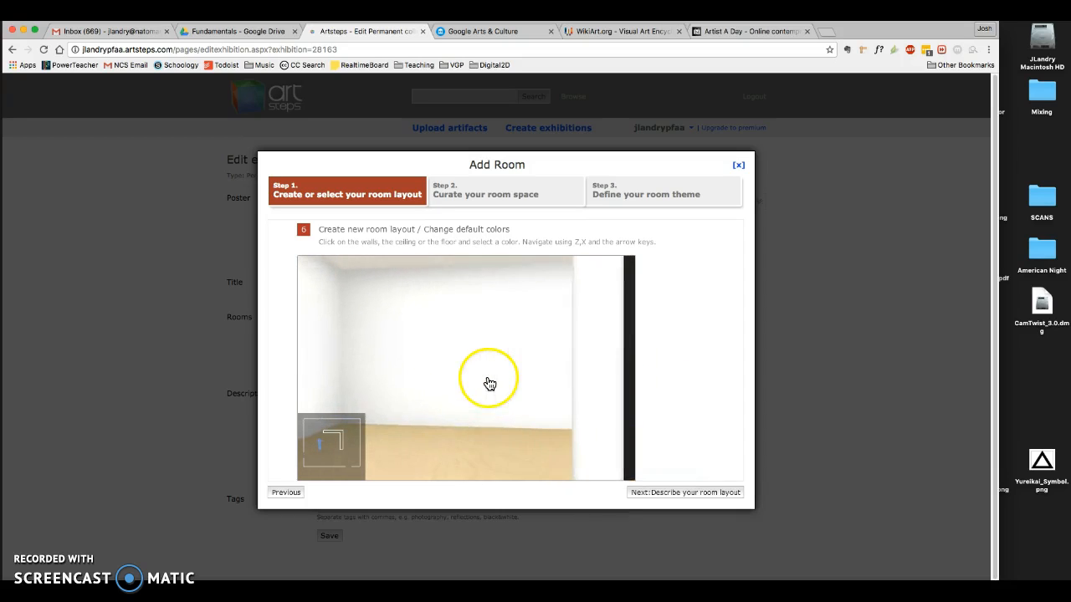
left_click(497, 381)
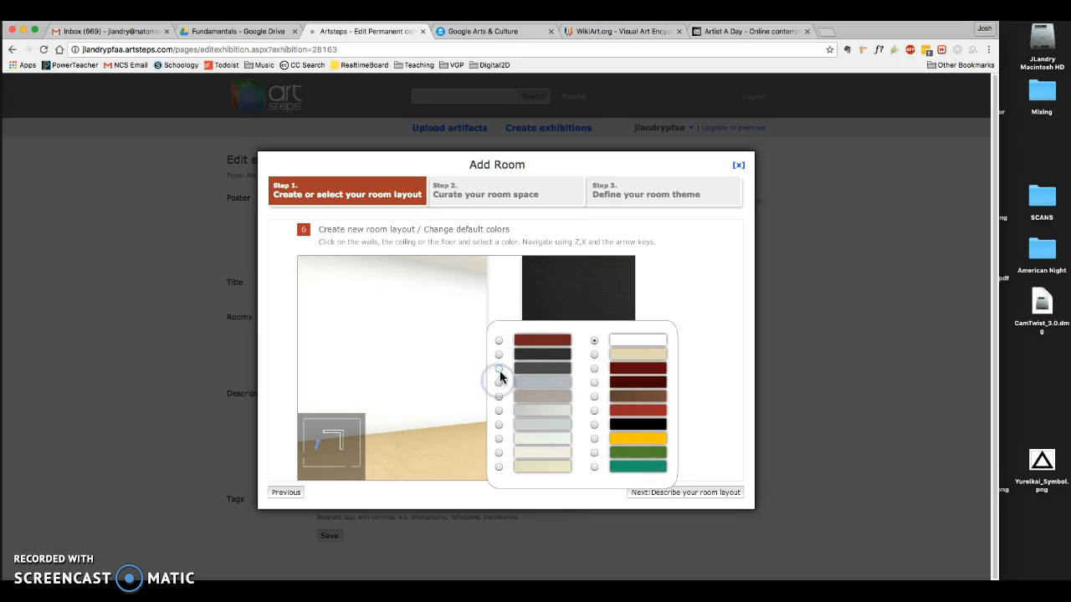
left_click(500, 355)
Color the outer face of the L-shaped wall's horizontal arm charcoal black.
key("Left")
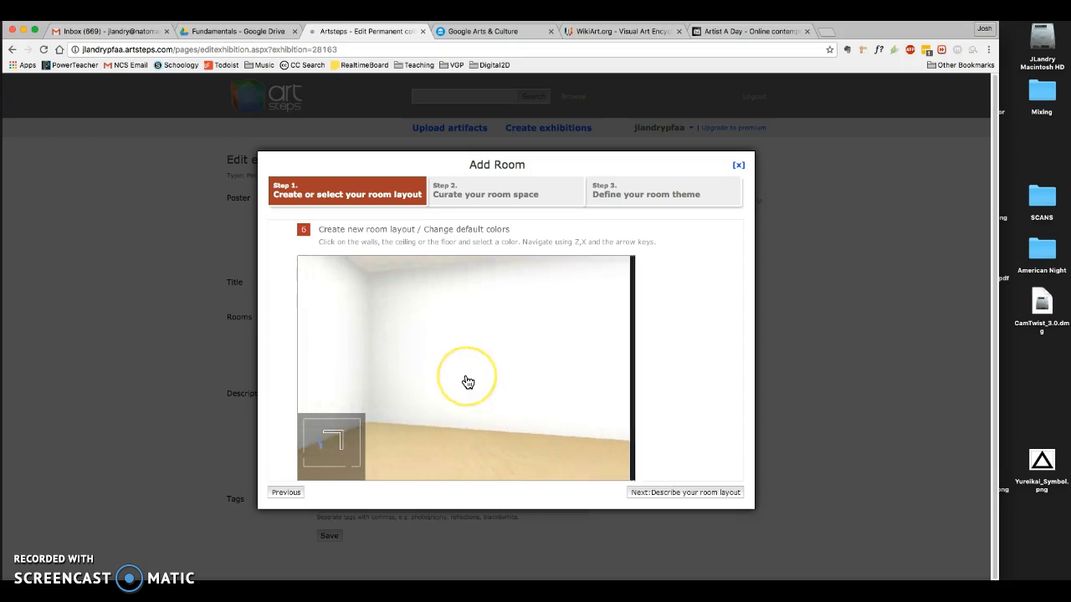
key("Left")
key("Up")
key("Right")
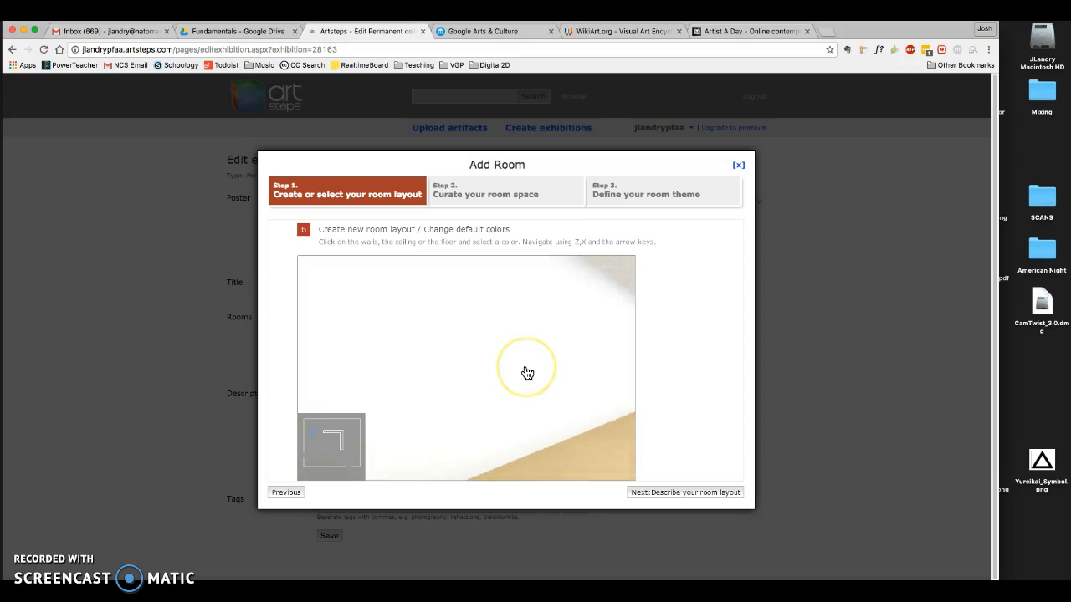
key("Right")
left_click(531, 376)
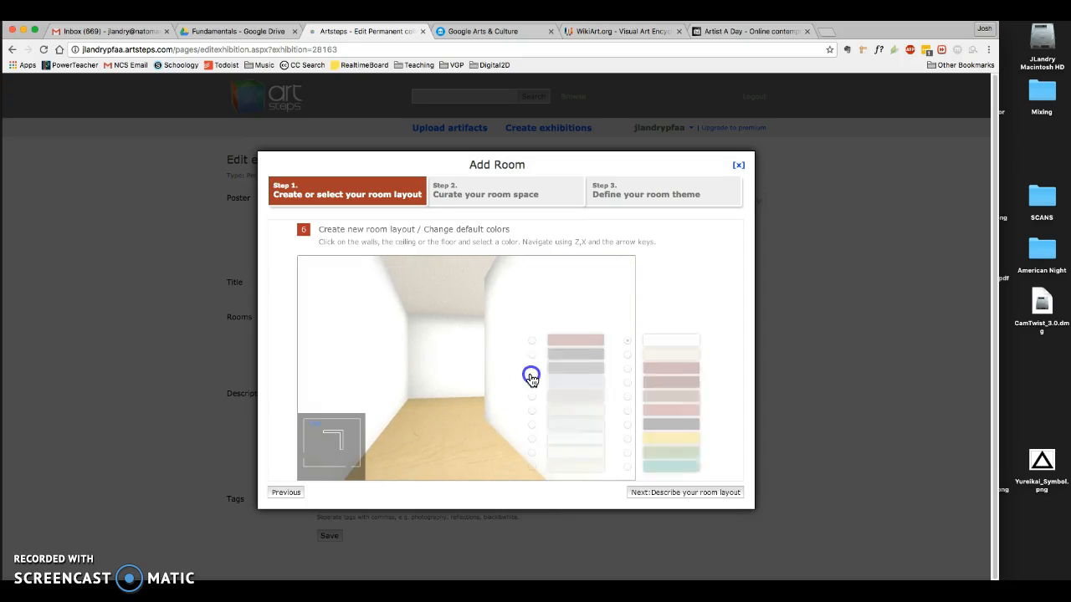
left_click(531, 355)
Color the outer face of the L-shaped wall's vertical arm dark gray.
key("Left")
key("Up")
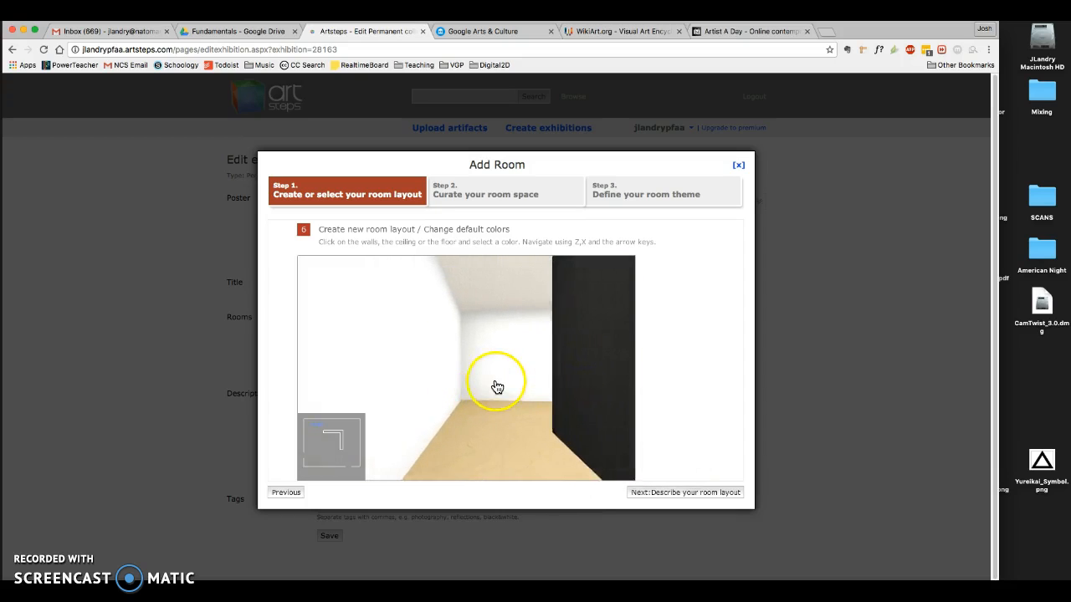
key("Left")
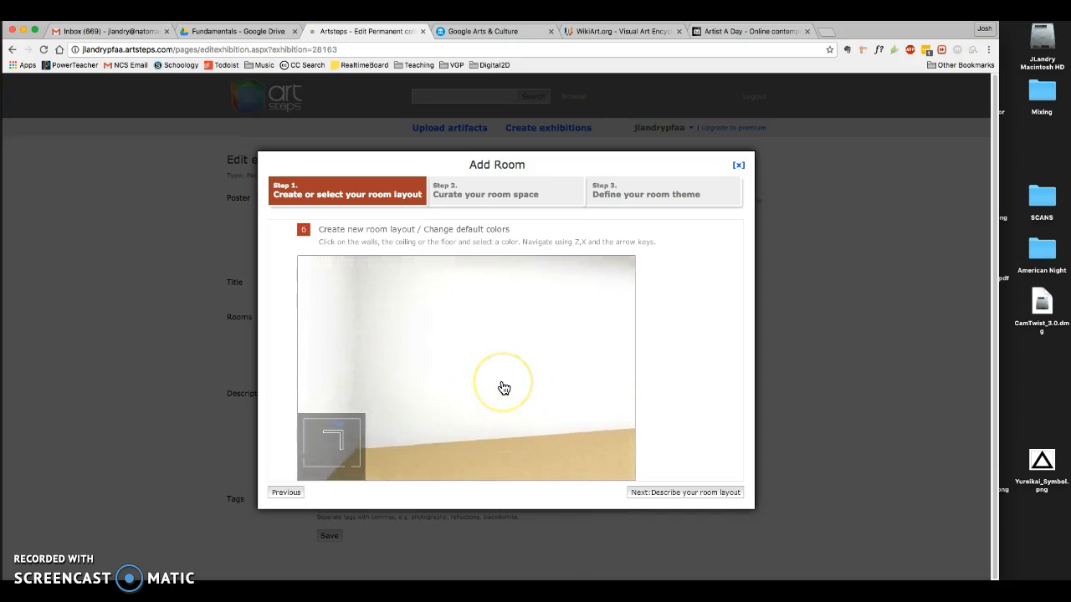
left_click_drag(504, 388, 530, 396)
left_click(490, 375)
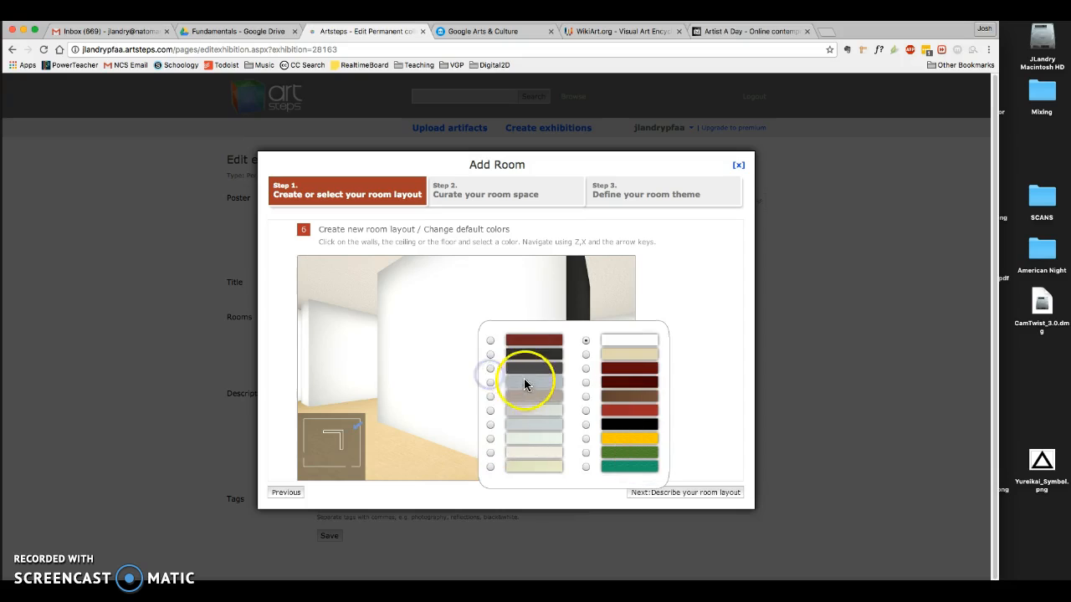
left_click(491, 369)
left_click(445, 387)
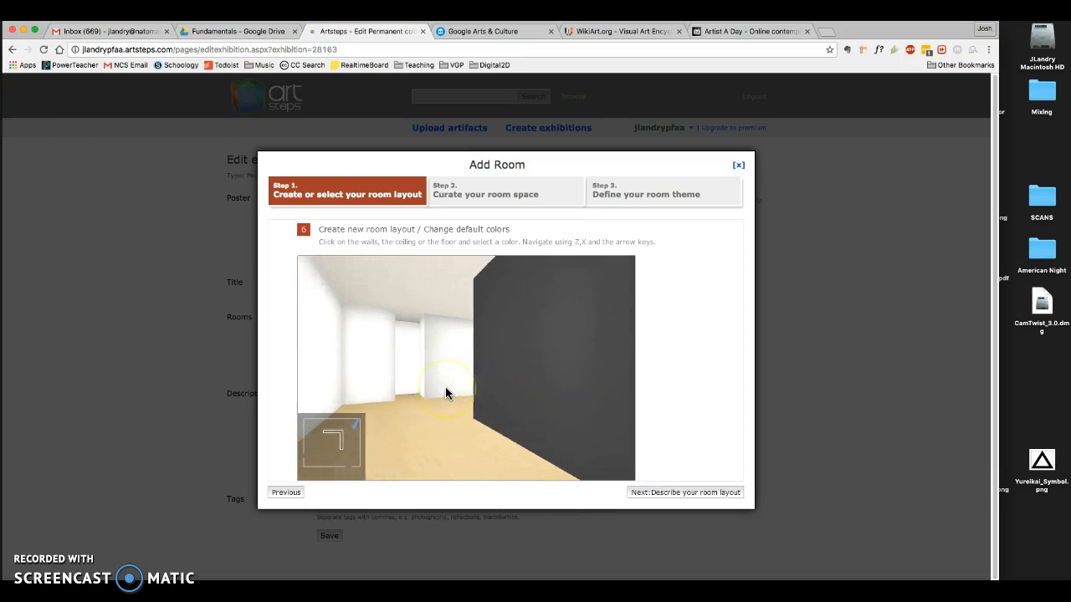
Color the narrow free end of the L-shaped wall's vertical arm dark gray.
left_click_drag(445, 386, 537, 418)
key("Right")
left_click(546, 406)
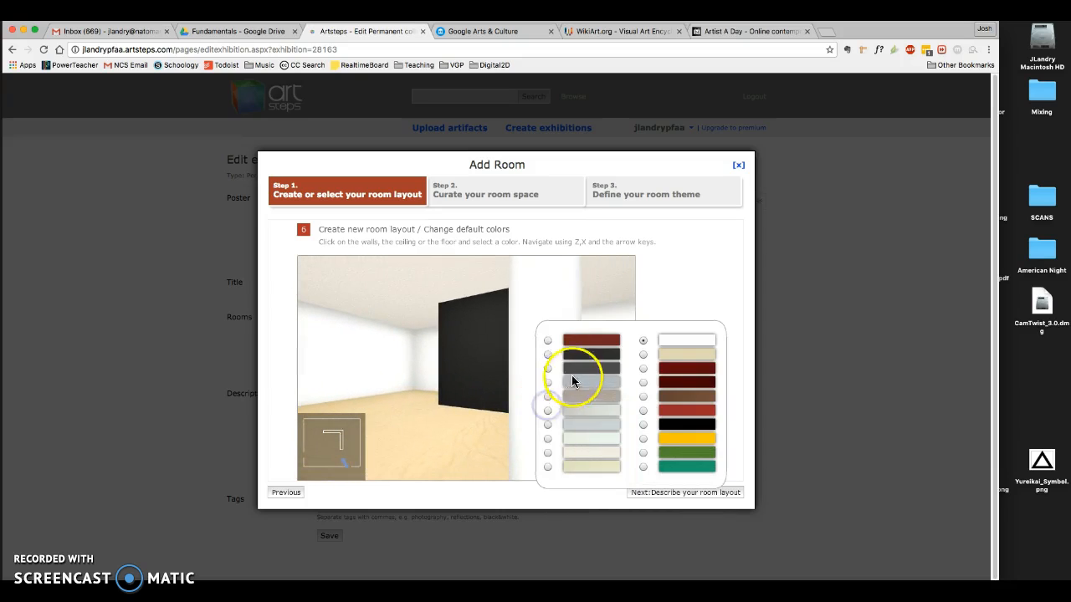
left_click(547, 369)
Look around the room preview to check the L-shaped wall's coloring from several angles.
key("Left")
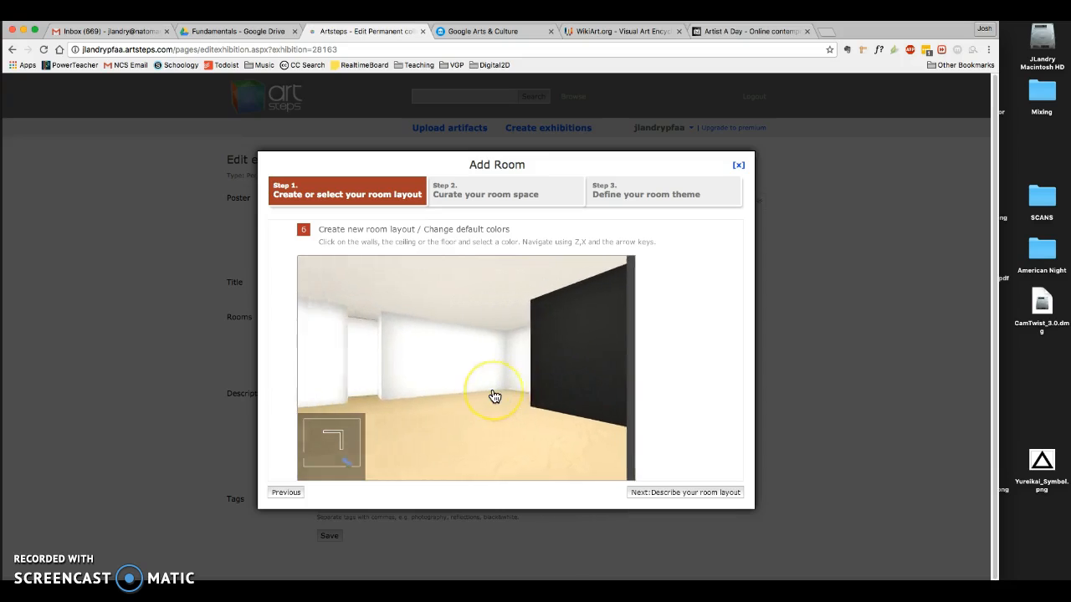
key("Left")
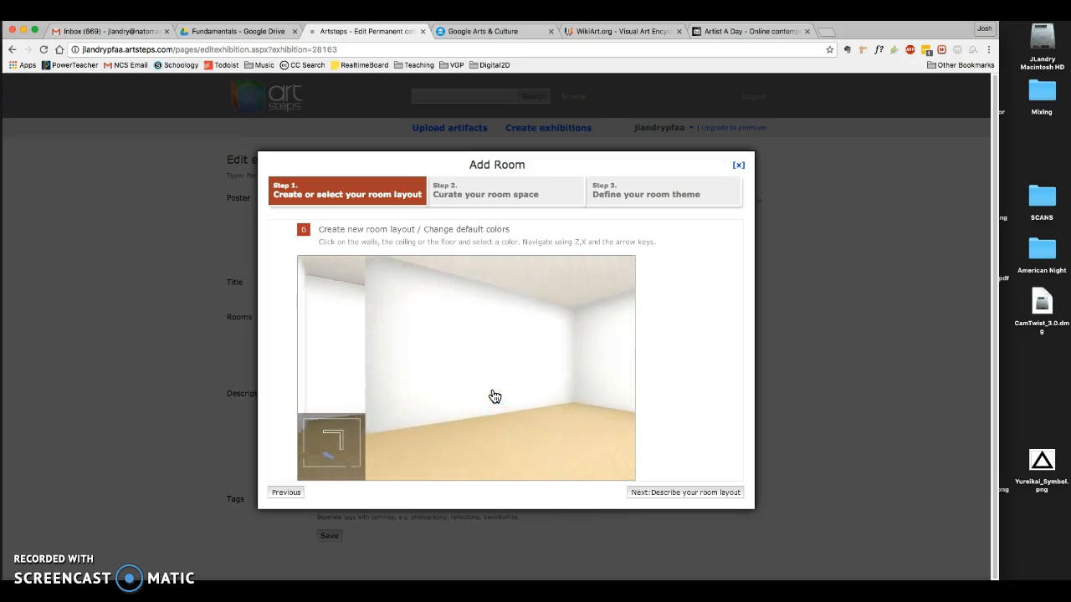
key("Right")
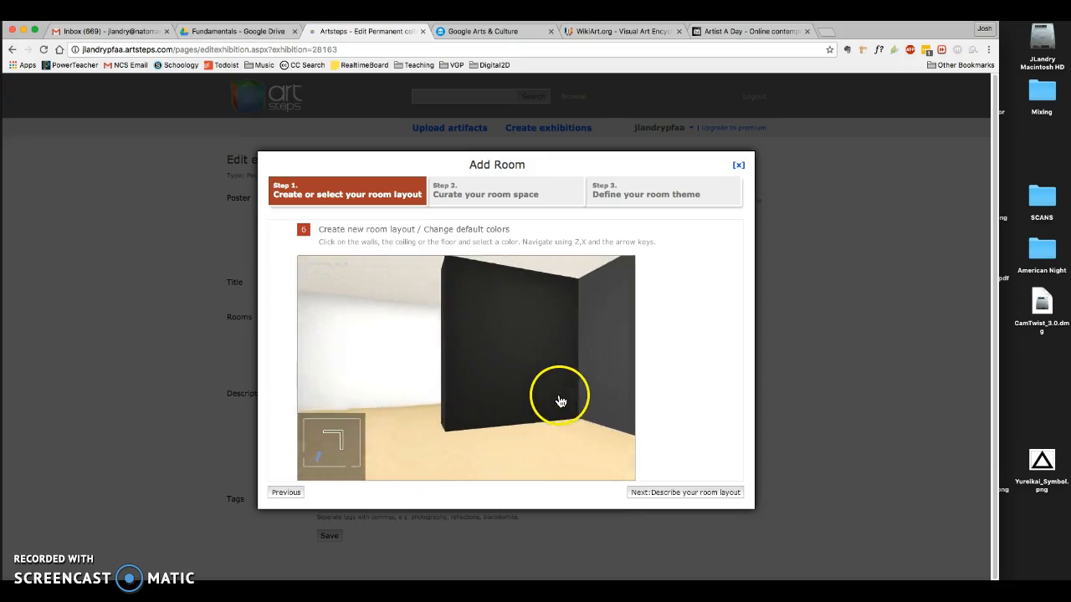
key("Down")
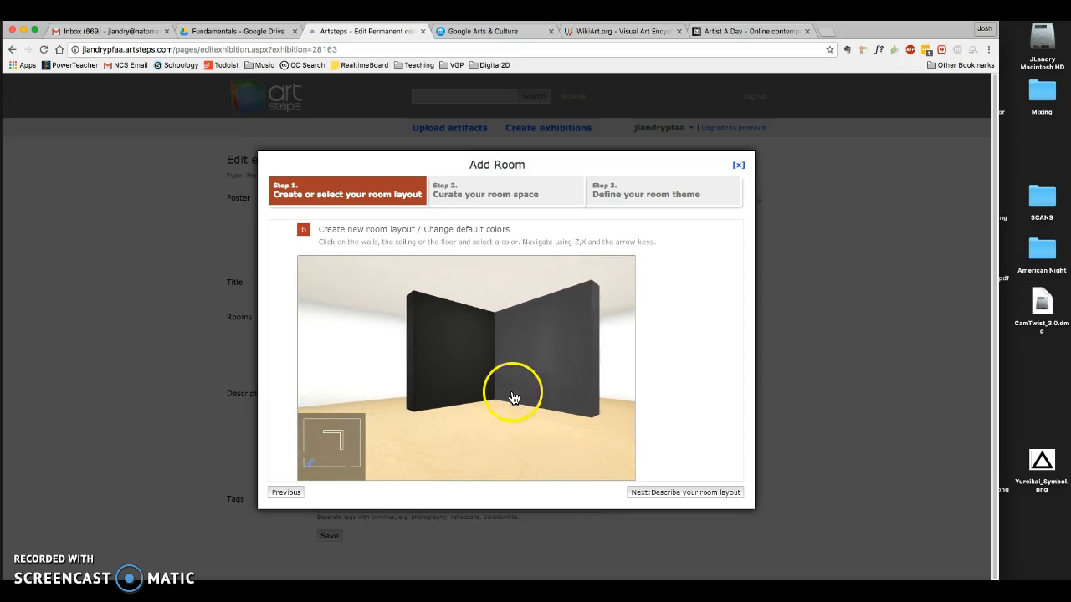
key("Left")
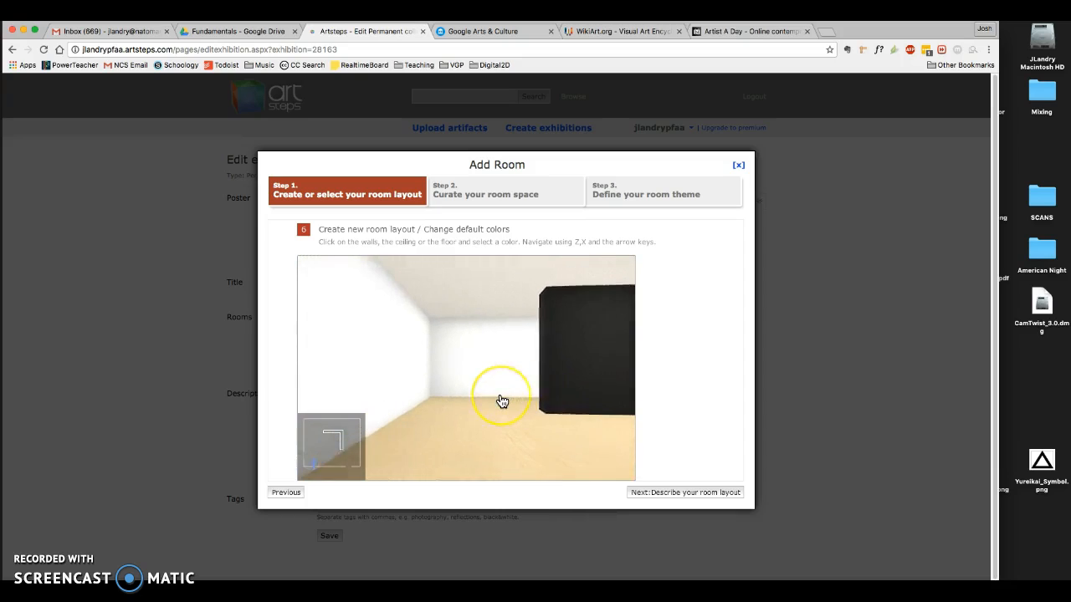
key("Right")
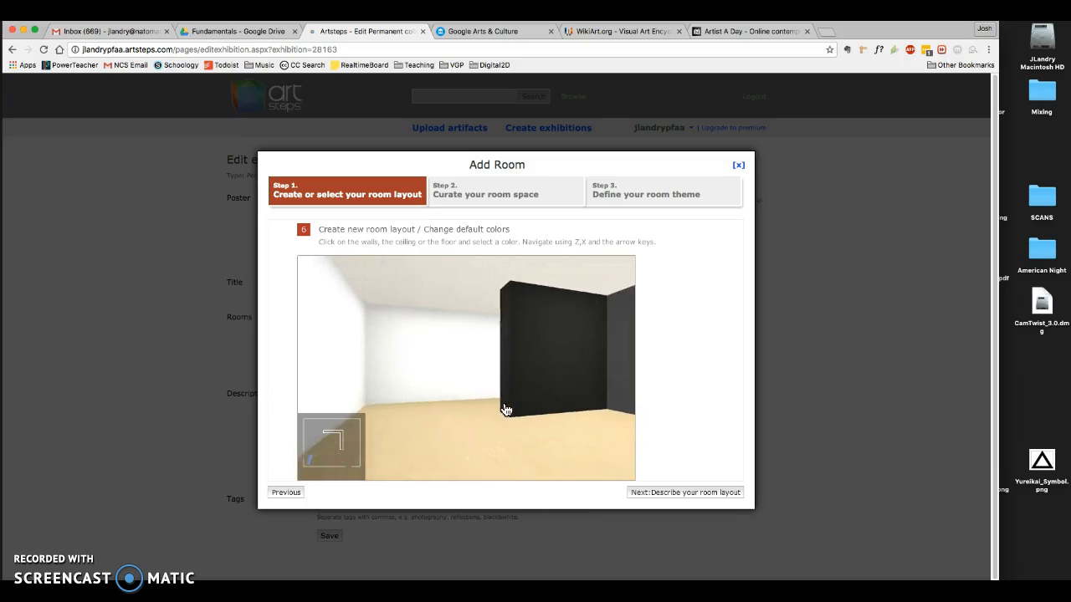
Accept the room's wall colors and continue to the room layout description.
key("Up")
key("Right")
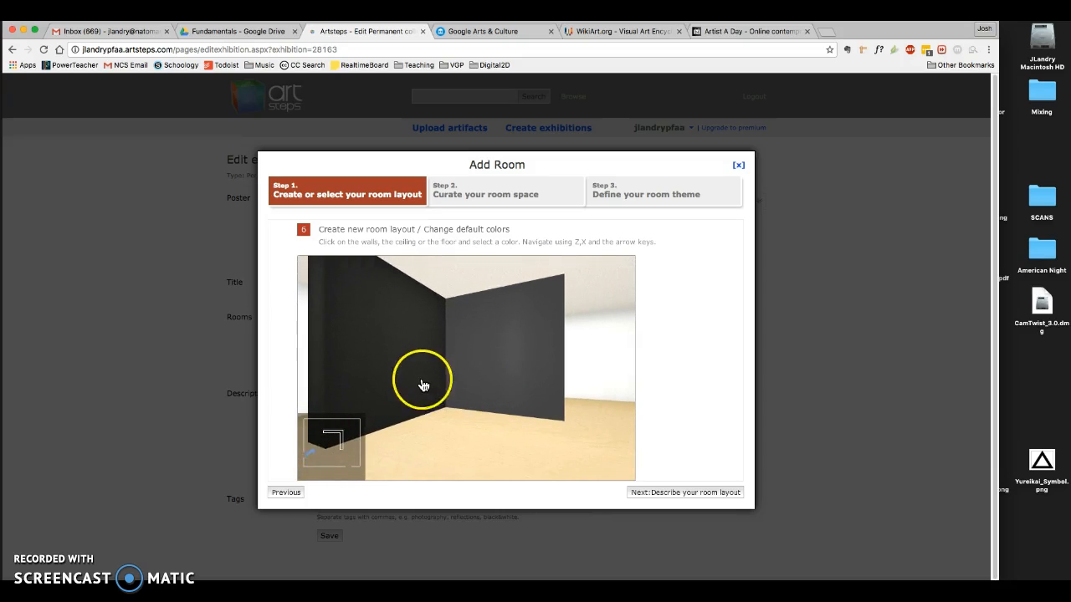
left_click(443, 397)
left_click(682, 492)
Describe the room layout as "Modern Minimalist" and save the layout.
left_click(398, 277)
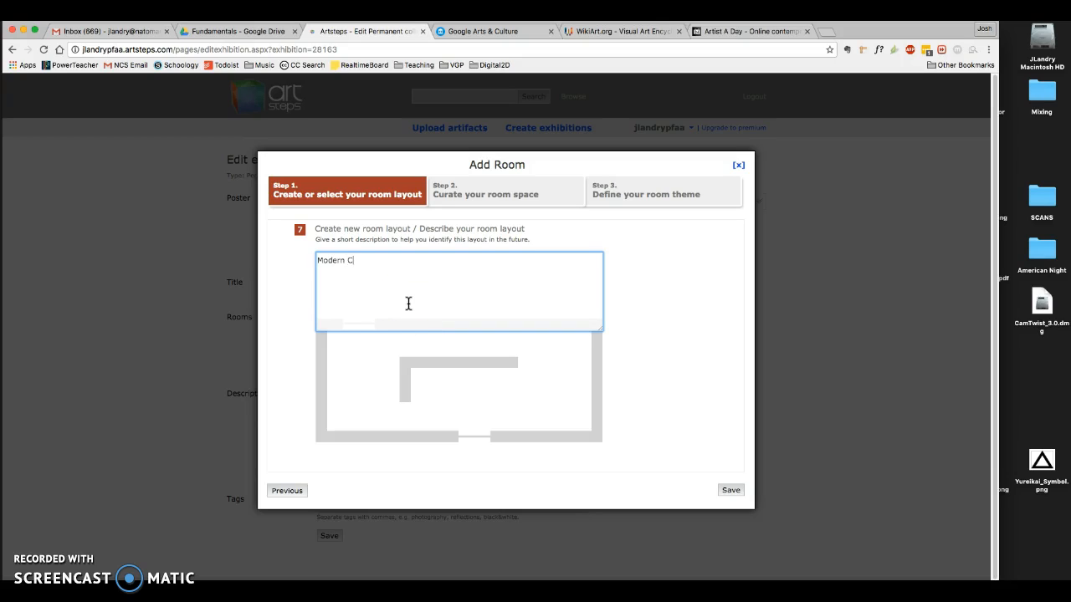
key("BackSpace")
key("BackSpace")
key("BackSpace")
key("BackSpace")
type("Minimalist")
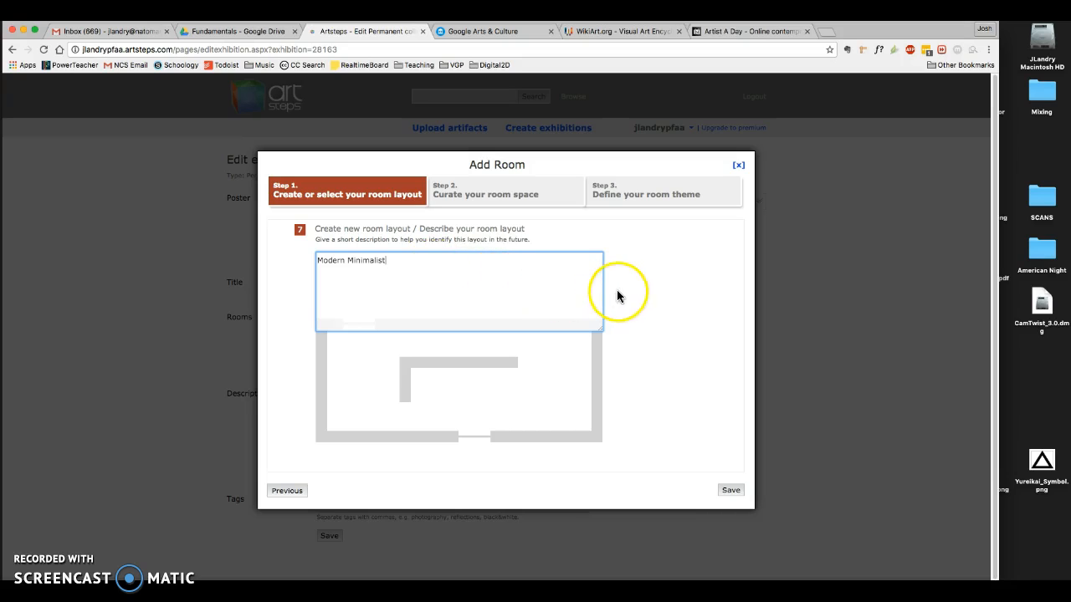
left_click(725, 490)
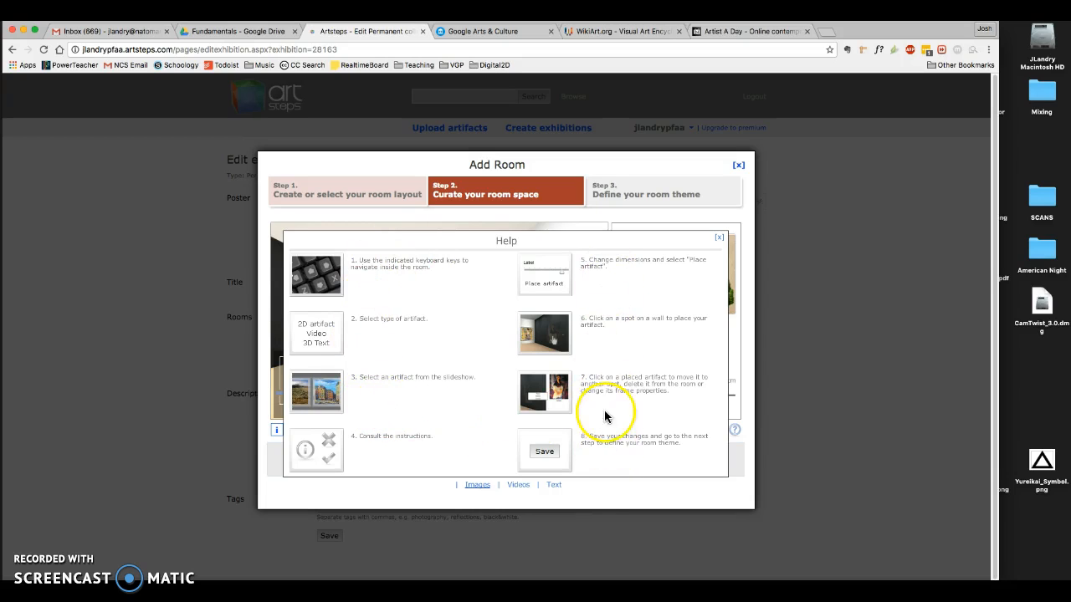
Dismiss the curation help and select the second image artifact in the slideshow while facing the L-shaped wall.
left_click(623, 335)
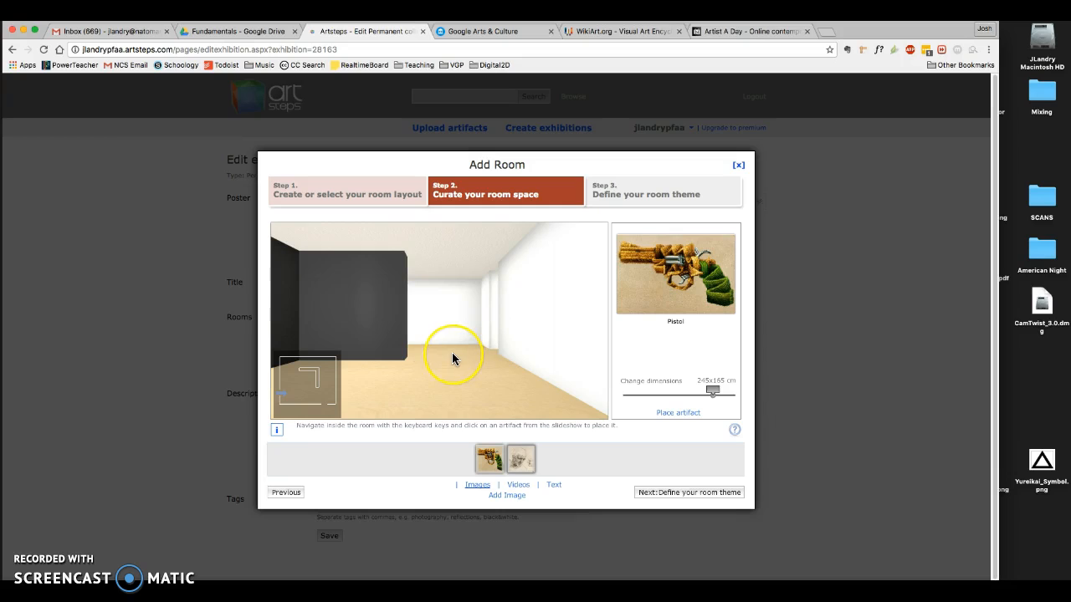
key("Left")
key("Left")
key("Left")
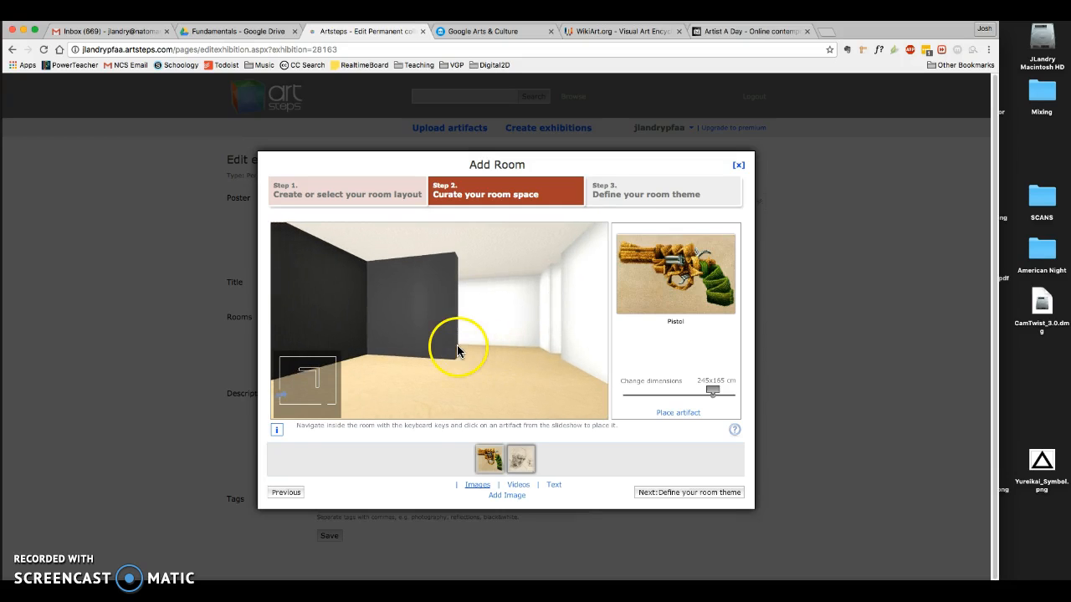
key("Left")
key("Left")
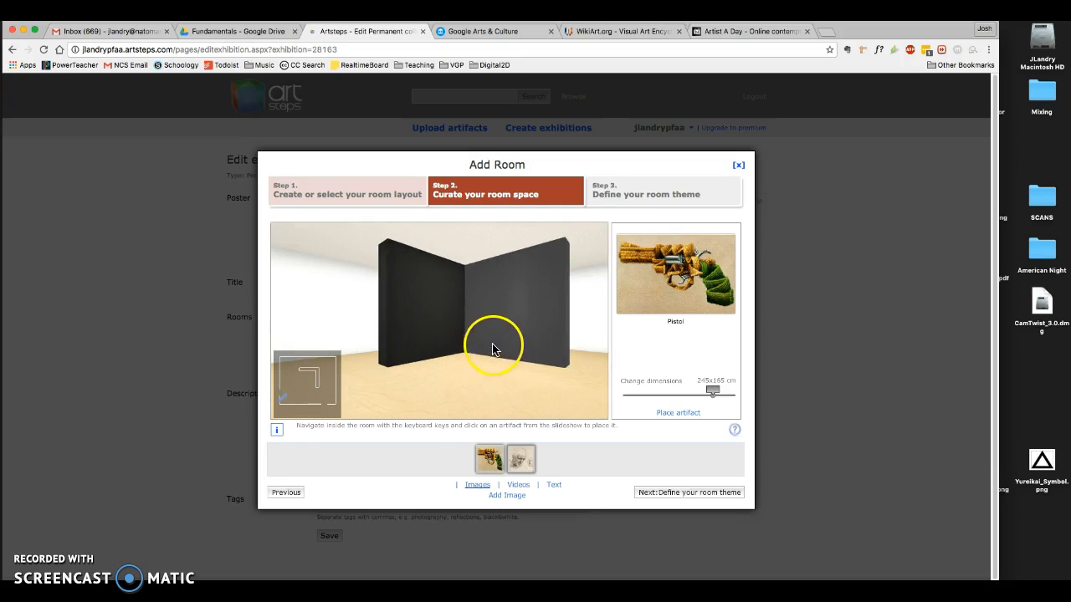
key("Left")
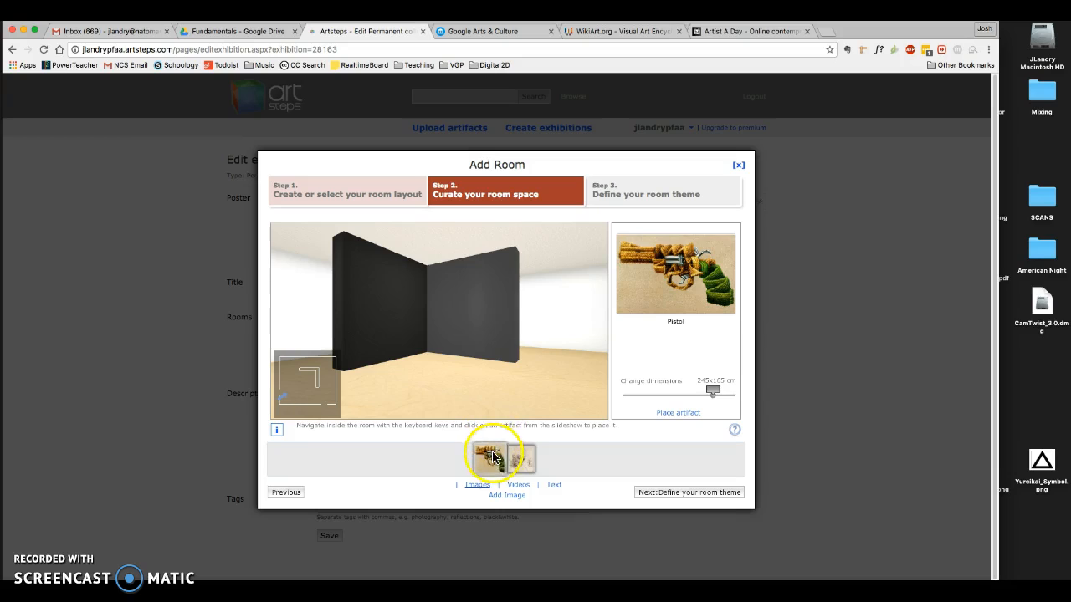
left_click(526, 463)
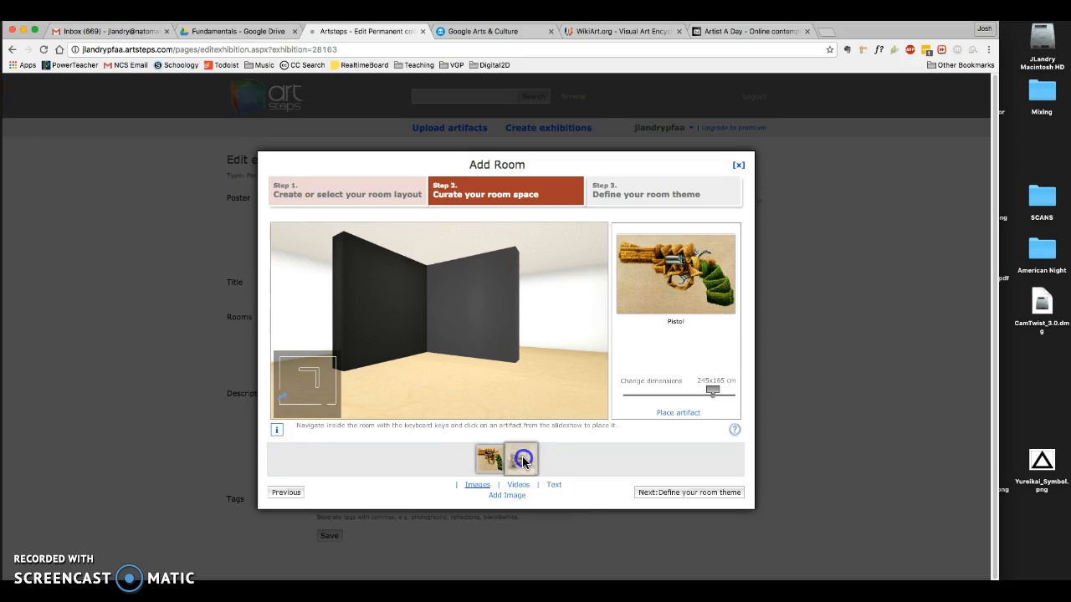